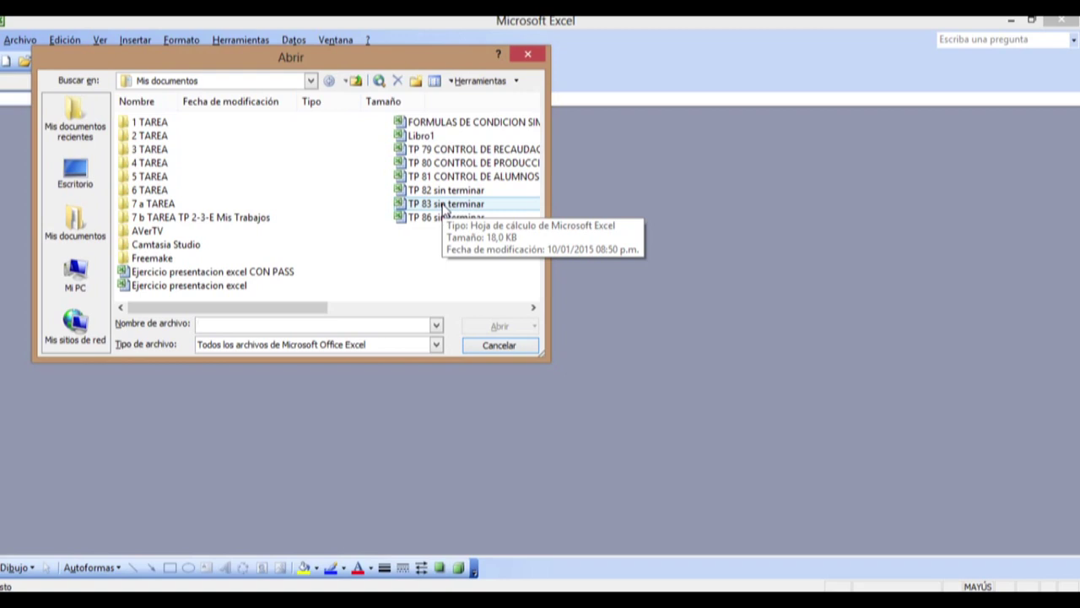
# Open the workbook "TP 83 sin terminar" from Mis documentos
pyautogui.click(444, 207)
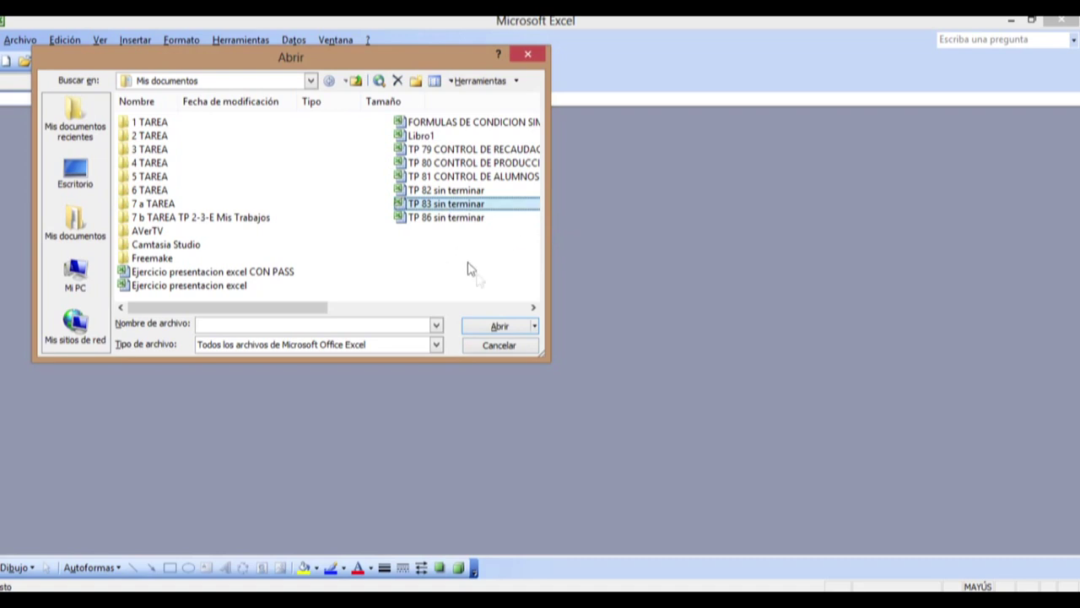
pyautogui.click(501, 328)
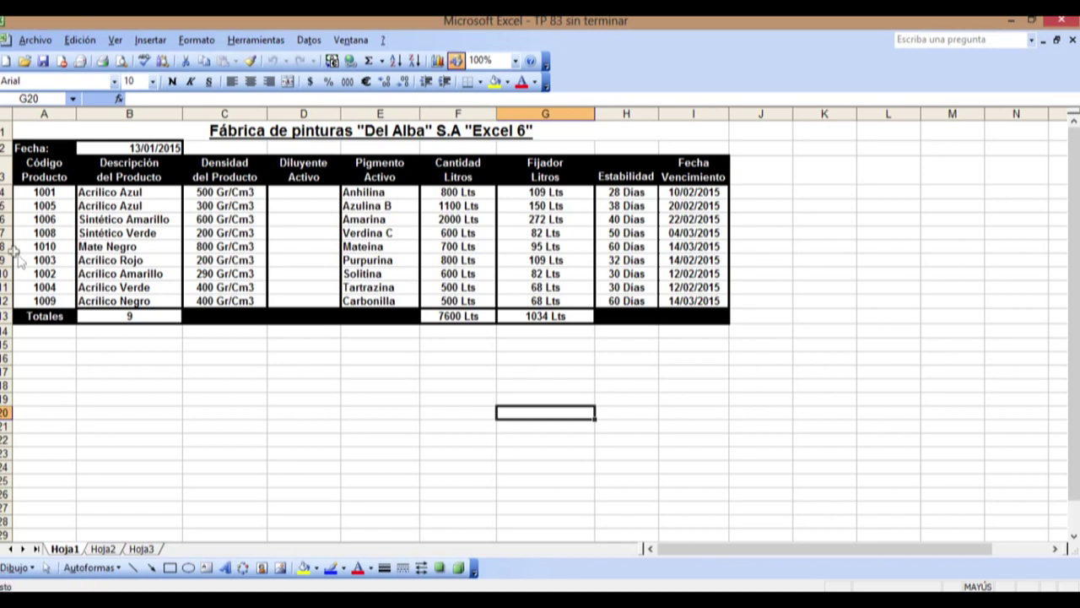
# Examine the date formula, the title and the columns of the paint factory table on Hoja1
pyautogui.click(116, 148)
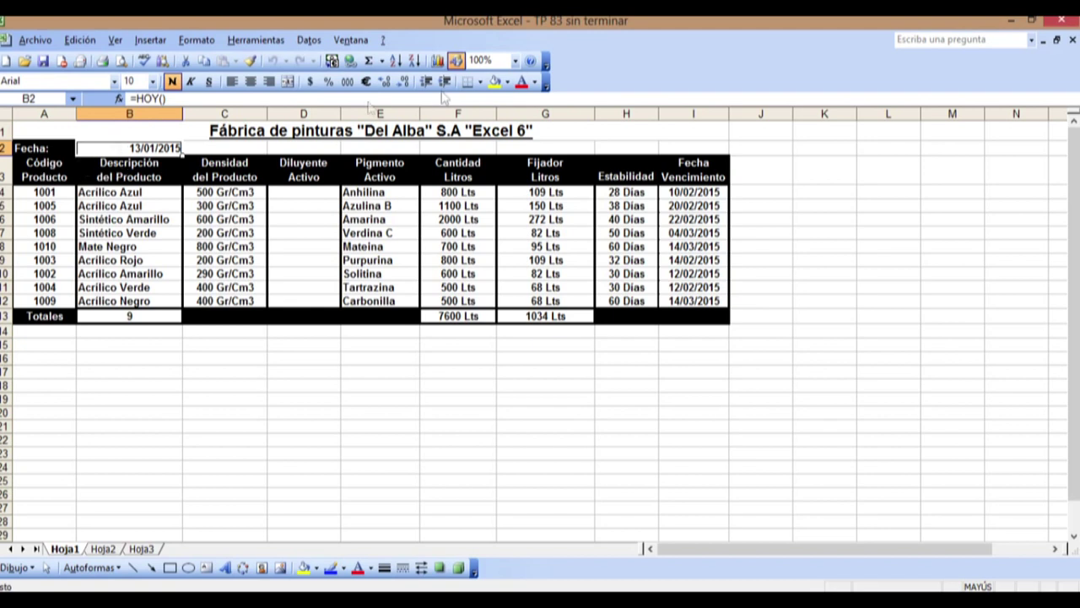
pyautogui.click(503, 132)
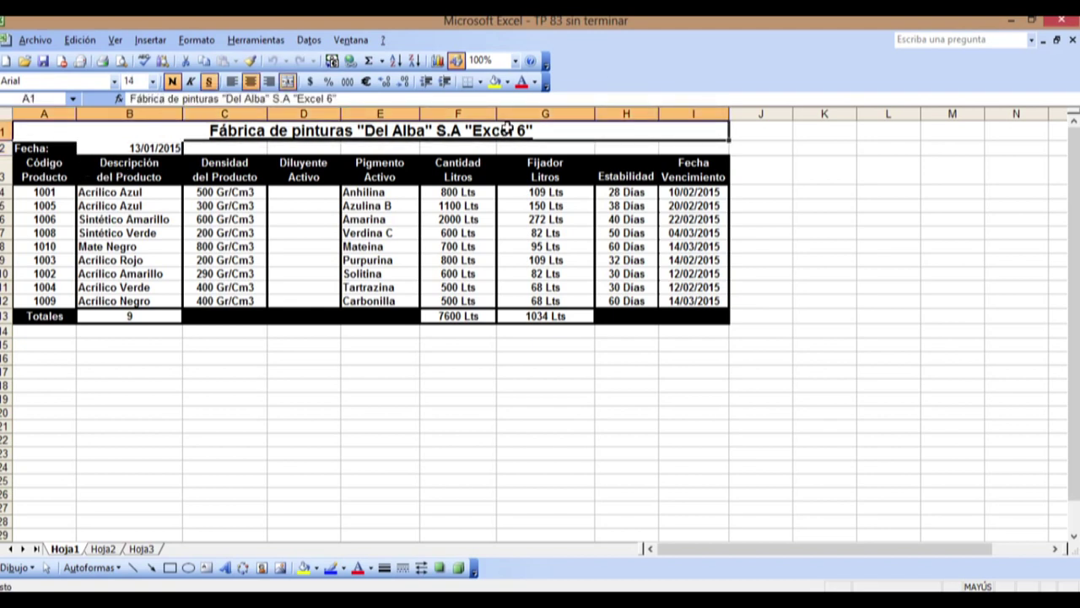
pyautogui.click(523, 373)
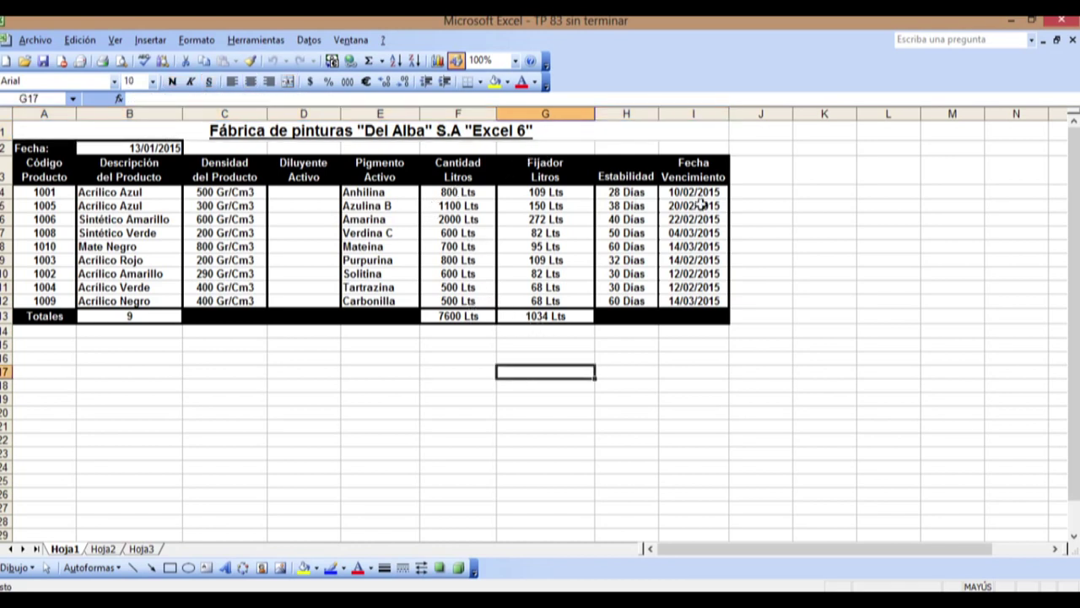
pyautogui.click(334, 398)
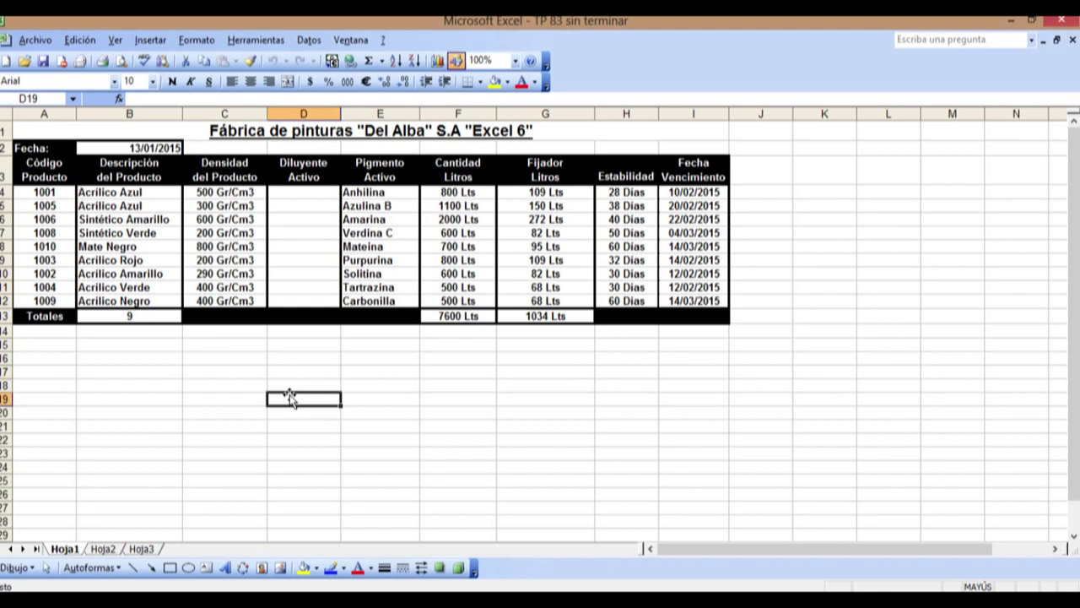
pyautogui.click(197, 358)
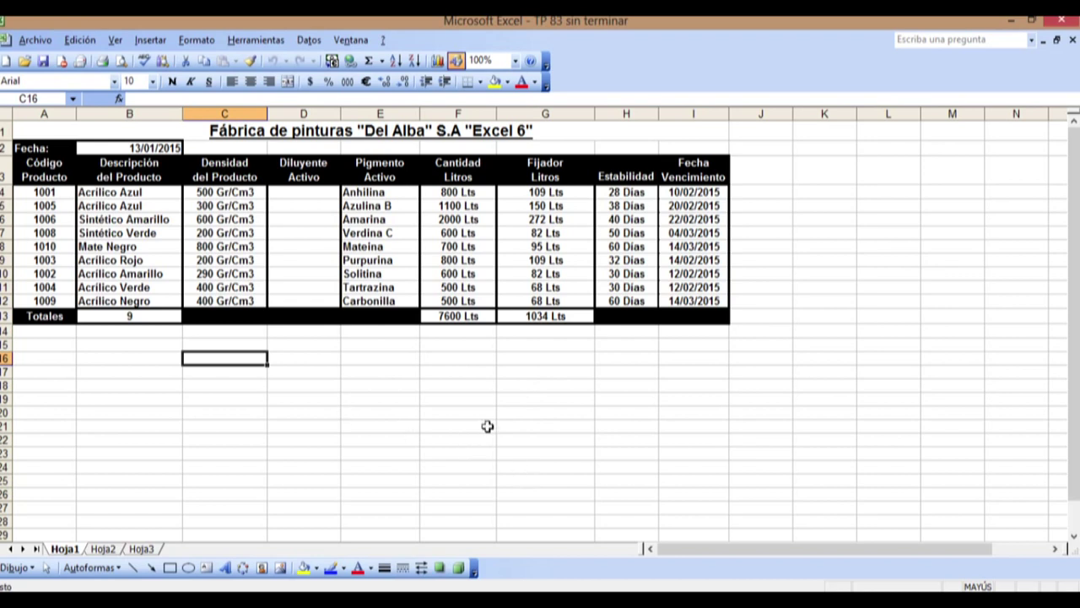
pyautogui.click(502, 398)
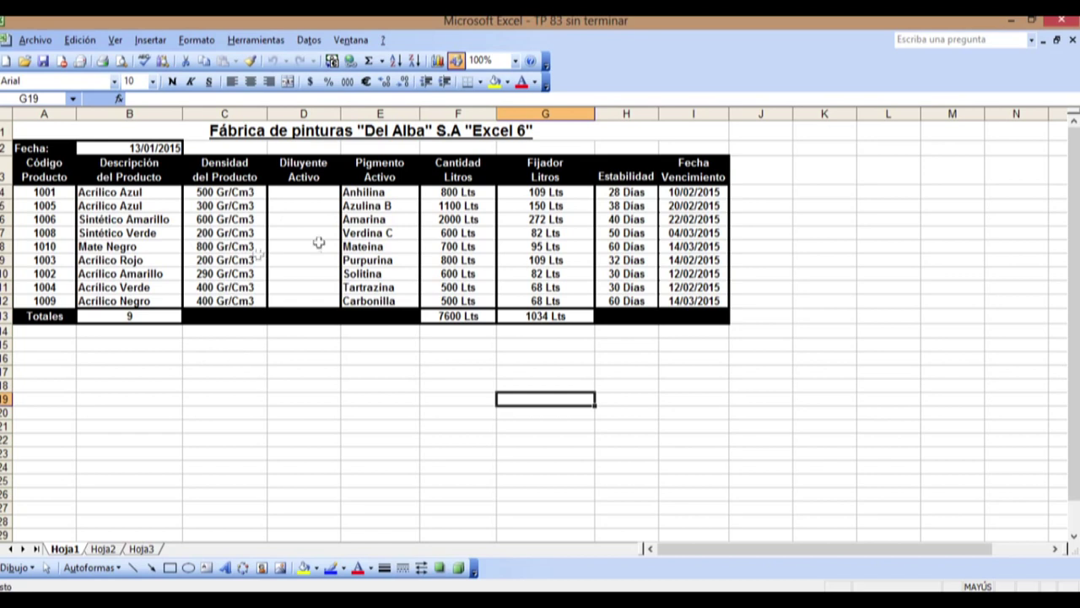
pyautogui.click(333, 372)
pyautogui.click(457, 410)
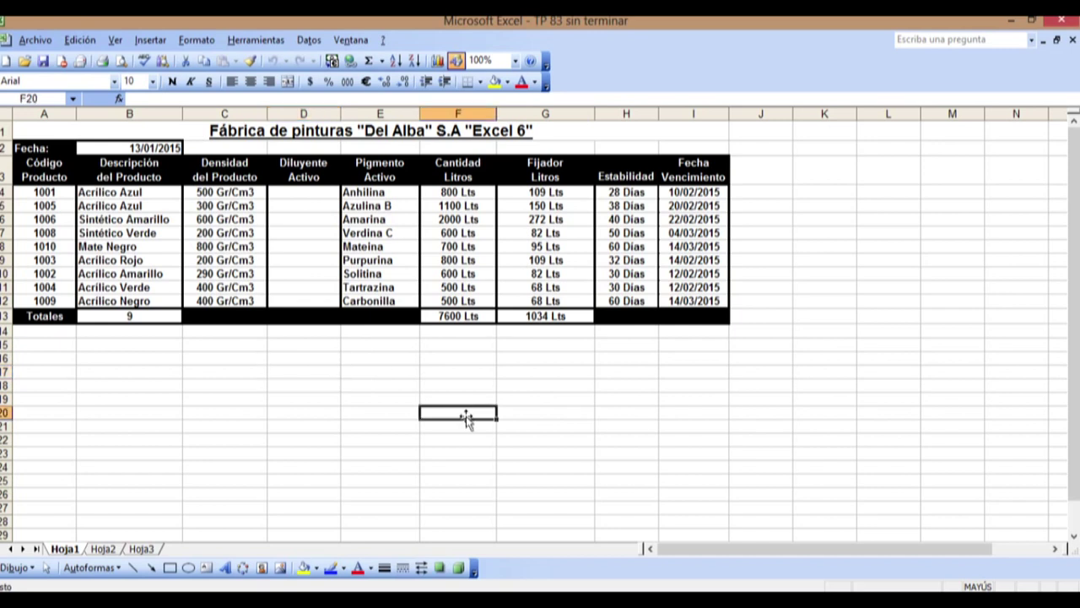
pyautogui.click(479, 135)
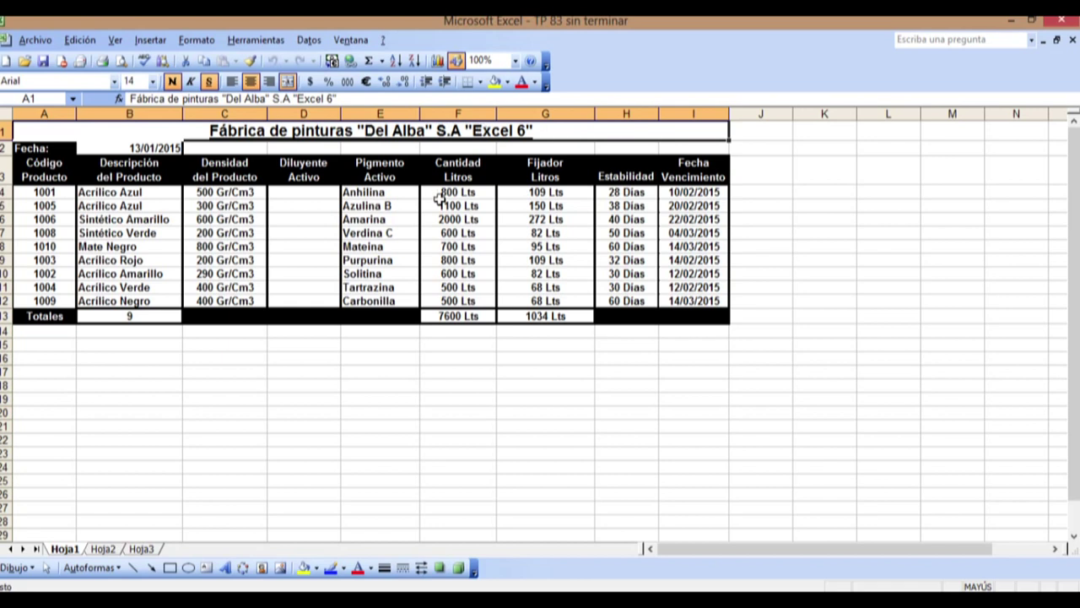
pyautogui.click(492, 386)
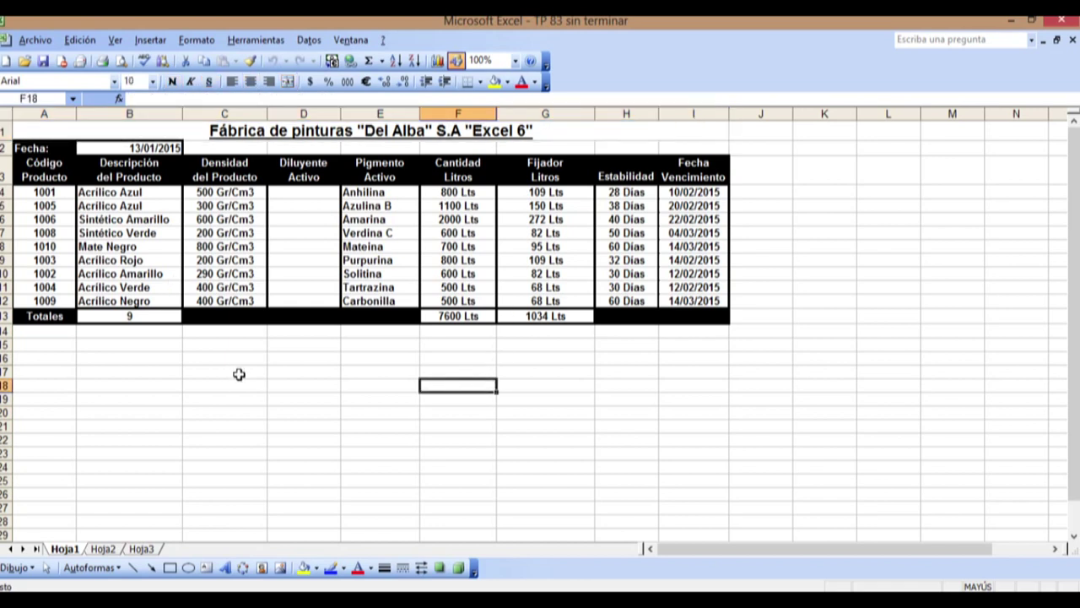
pyautogui.moveTo(239, 386); pyautogui.dragTo(277, 406)
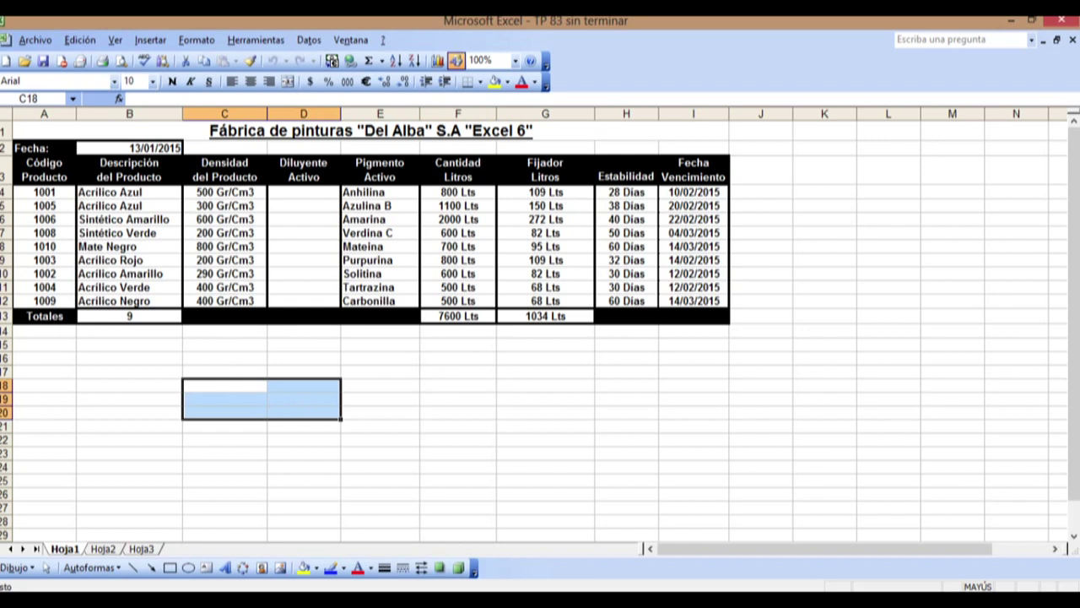
# Compare the paint factory table on Hoja1 with the product data on Hoja2, ending on Hoja1
pyautogui.click(103, 549)
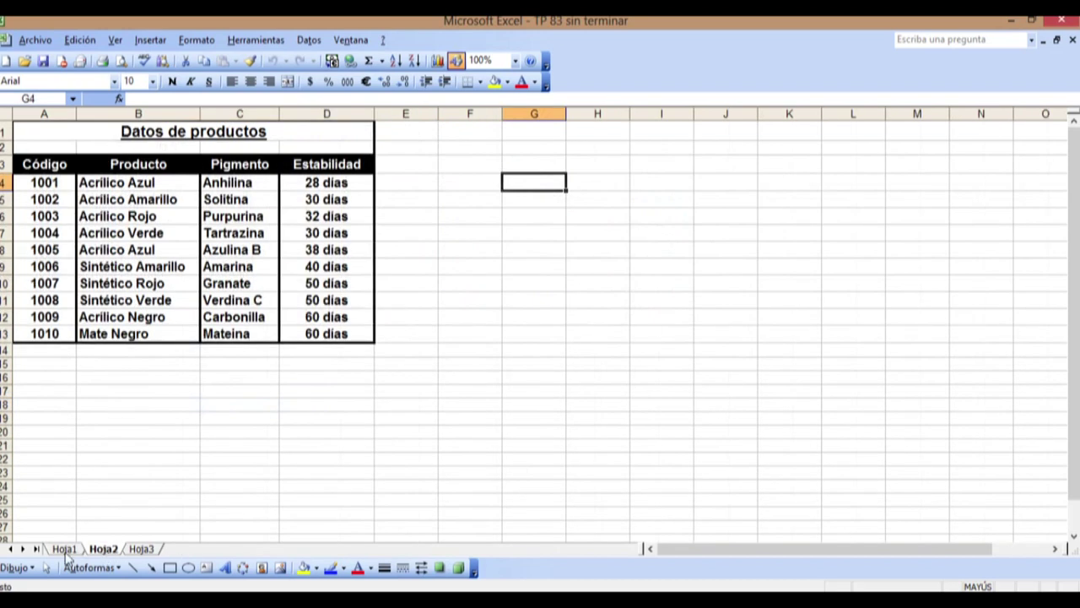
pyautogui.click(65, 550)
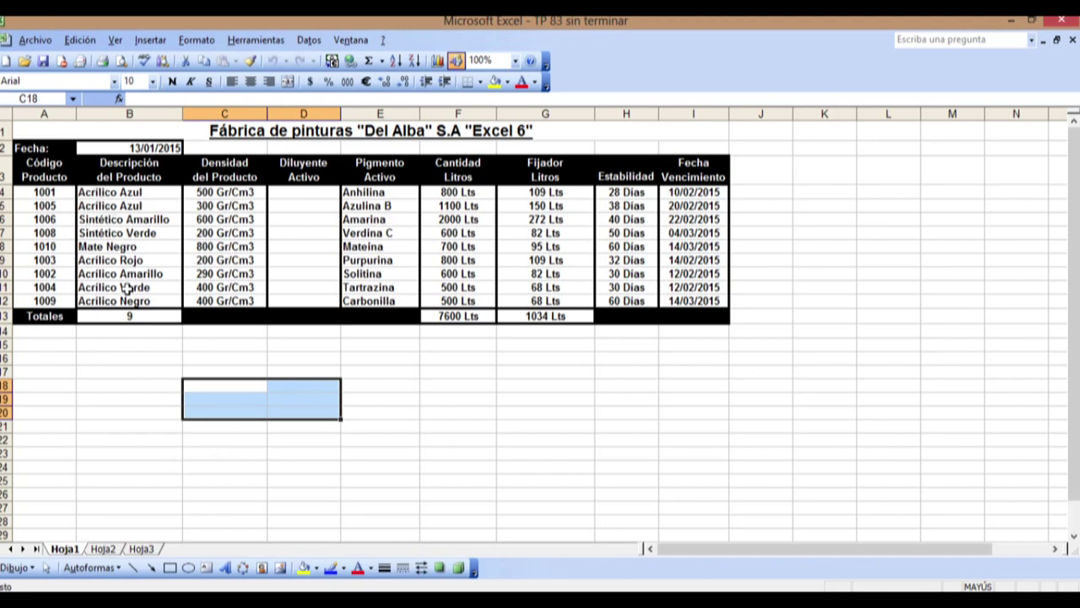
pyautogui.click(103, 549)
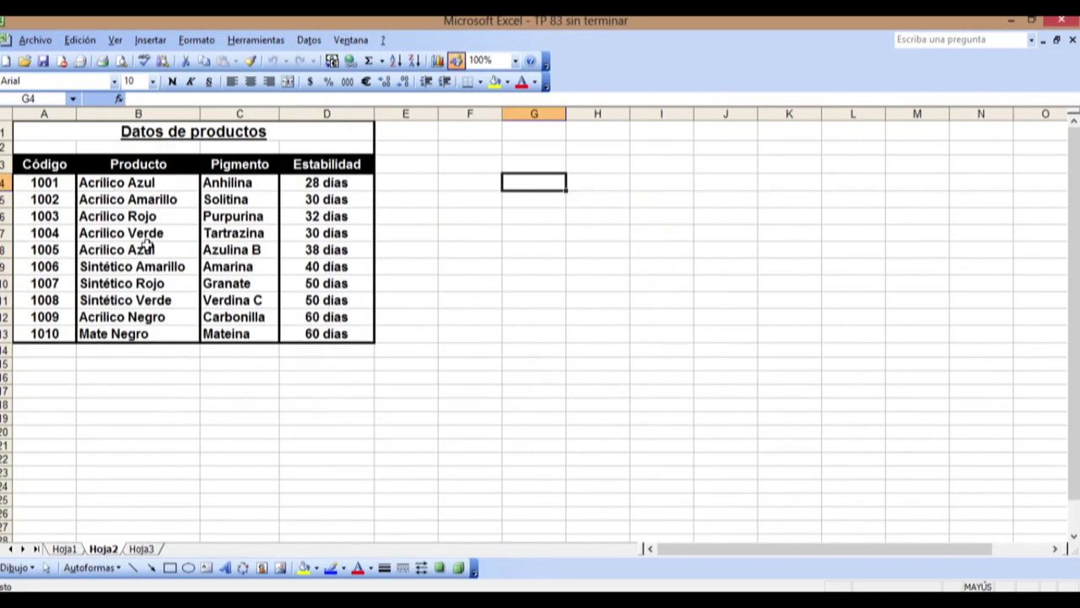
pyautogui.click(66, 549)
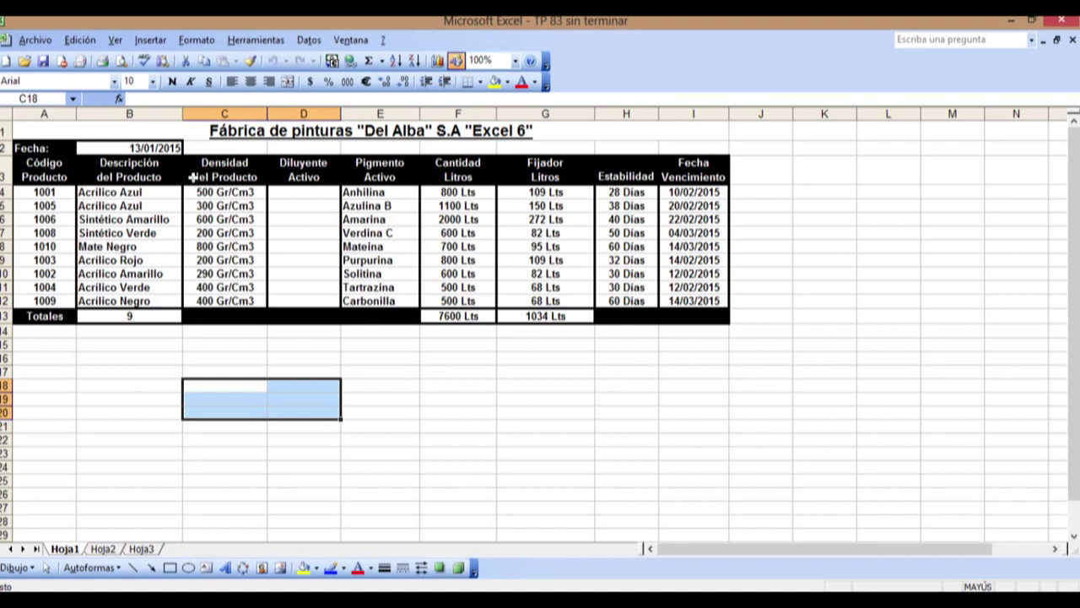
# Clear the product descriptions in cells B5 to B12 of Hoja1, one cell at a time
pyautogui.click(146, 302)
pyautogui.press('Delete')
pyautogui.click(149, 275)
pyautogui.click(151, 288)
pyautogui.press('Delete')
pyautogui.click(157, 274)
pyautogui.press('Delete')
pyautogui.click(156, 261)
pyautogui.press('Delete')
pyautogui.click(154, 247)
pyautogui.press('Delete')
pyautogui.click(155, 233)
pyautogui.press('Delete')
pyautogui.click(159, 222)
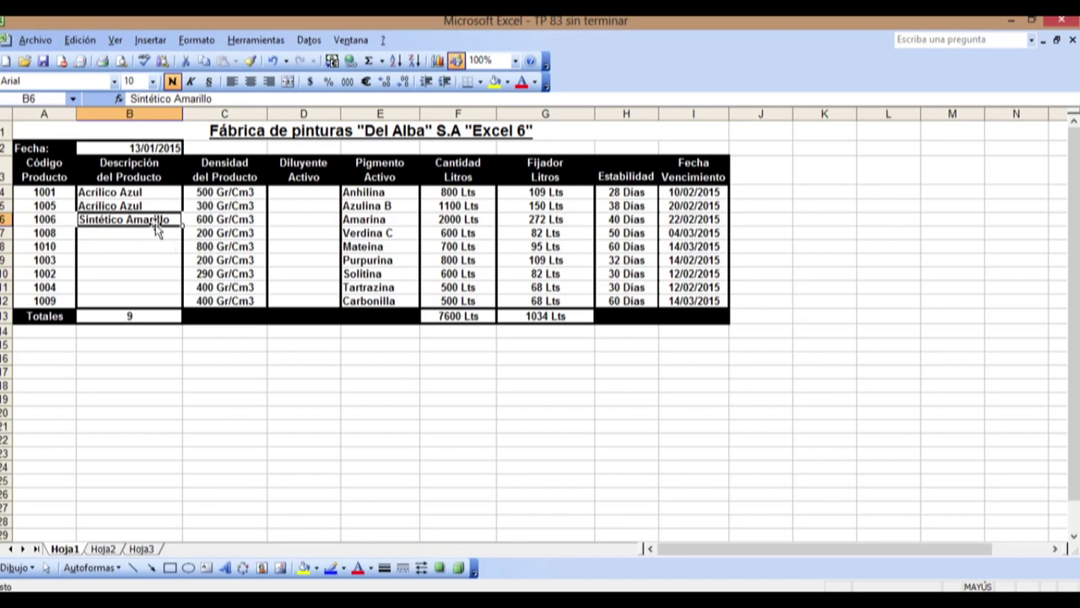
pyautogui.press('Delete')
pyautogui.press('Up')
pyautogui.press('Delete')
pyautogui.press('Up')
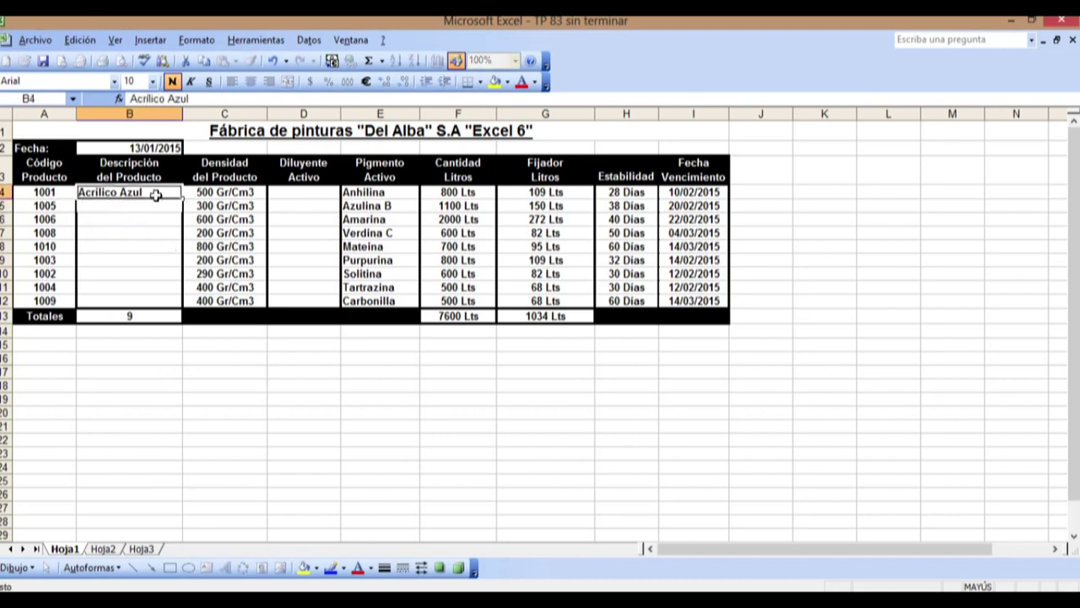
# Check the product list on Hoja2 and clear the description of product code 1001 in B4 of Hoja1
pyautogui.click(187, 411)
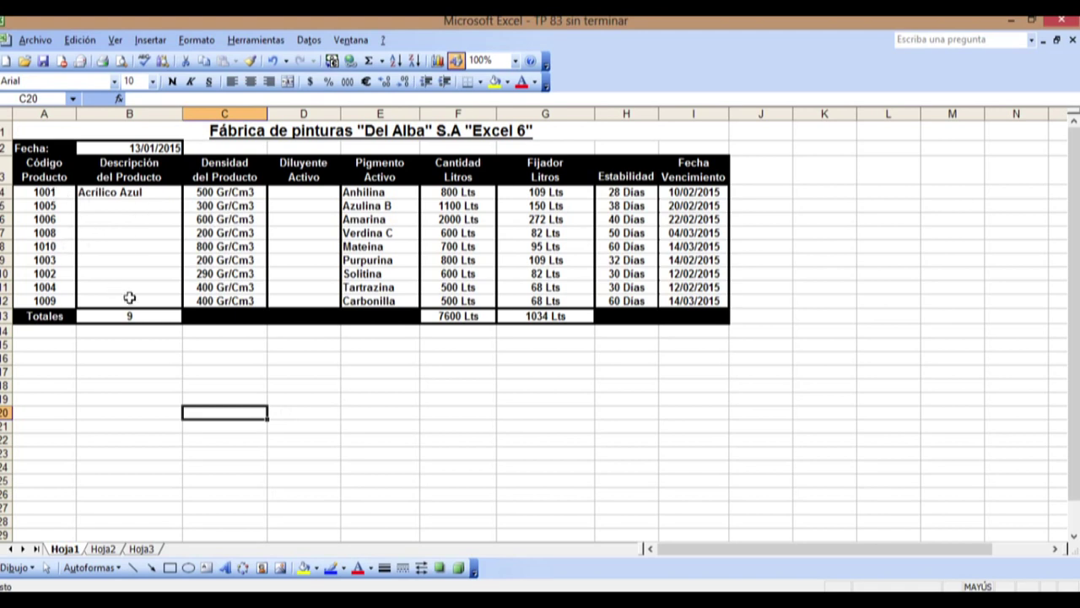
pyautogui.click(103, 548)
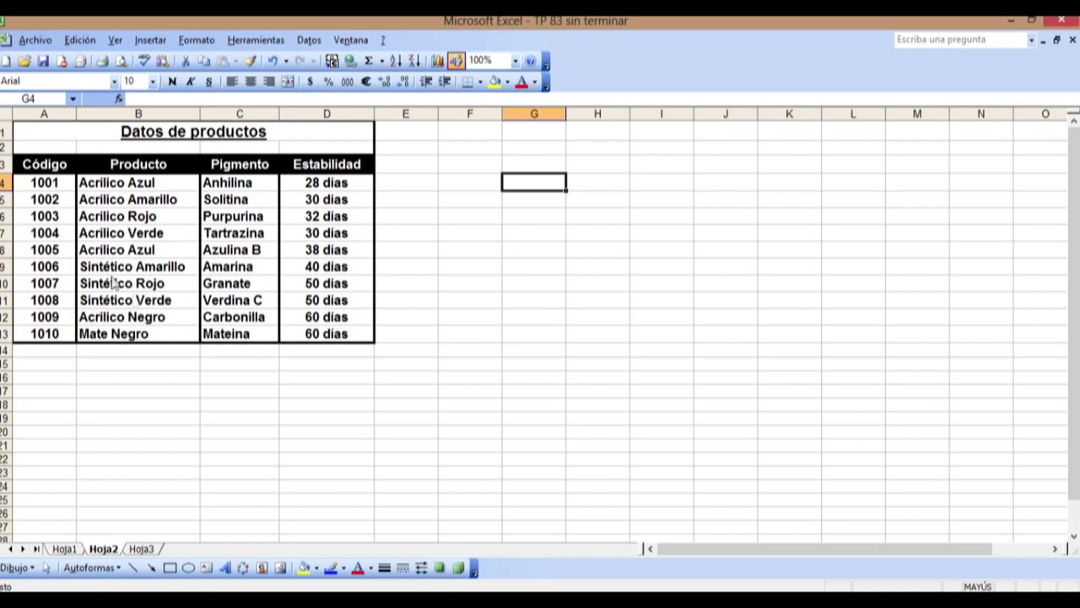
pyautogui.click(63, 548)
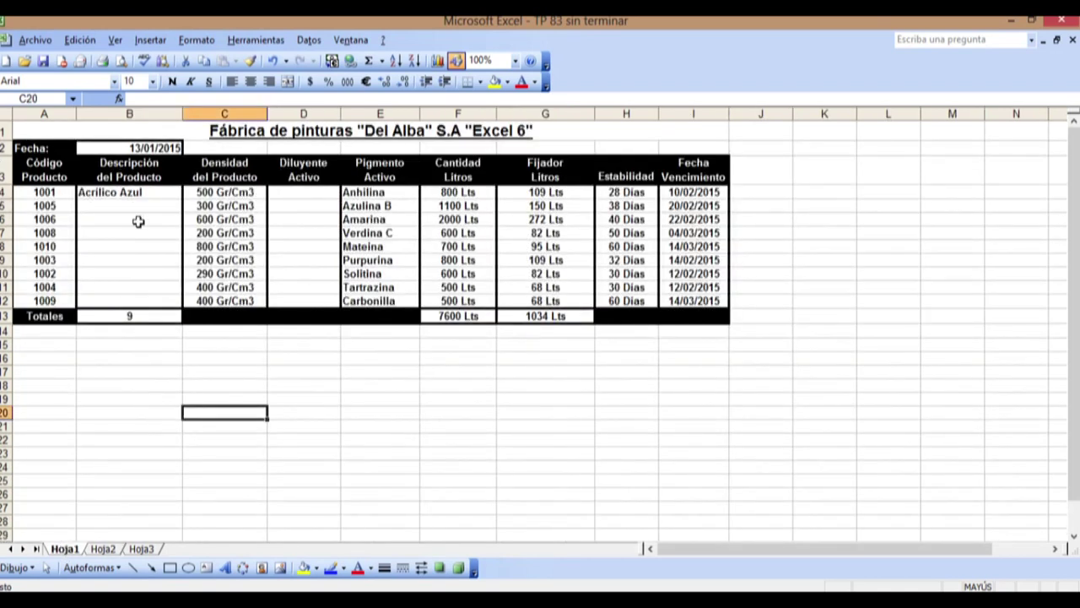
pyautogui.click(135, 192)
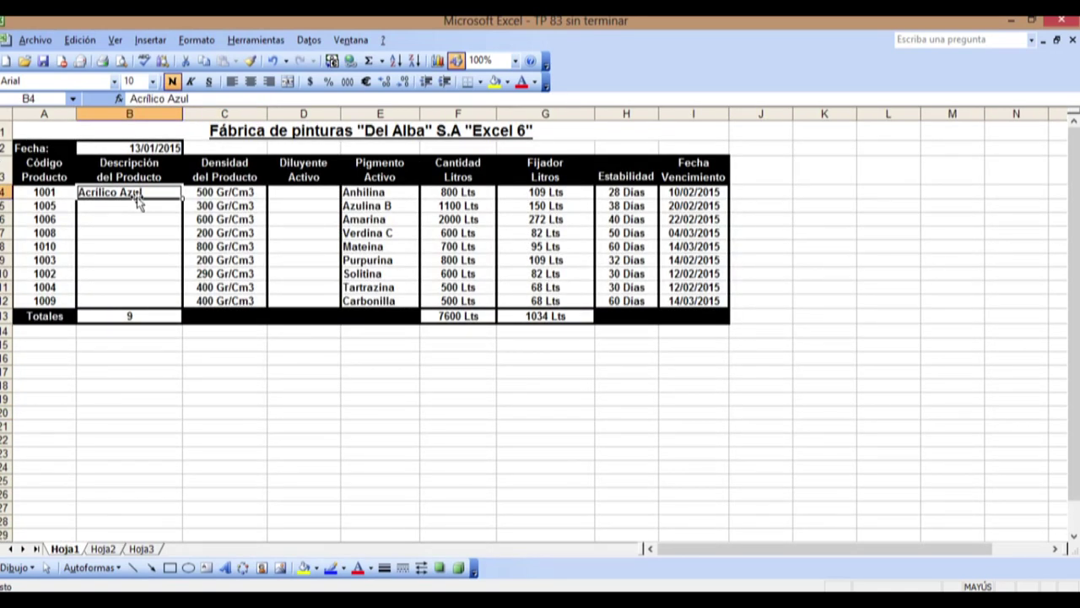
pyautogui.press('Delete')
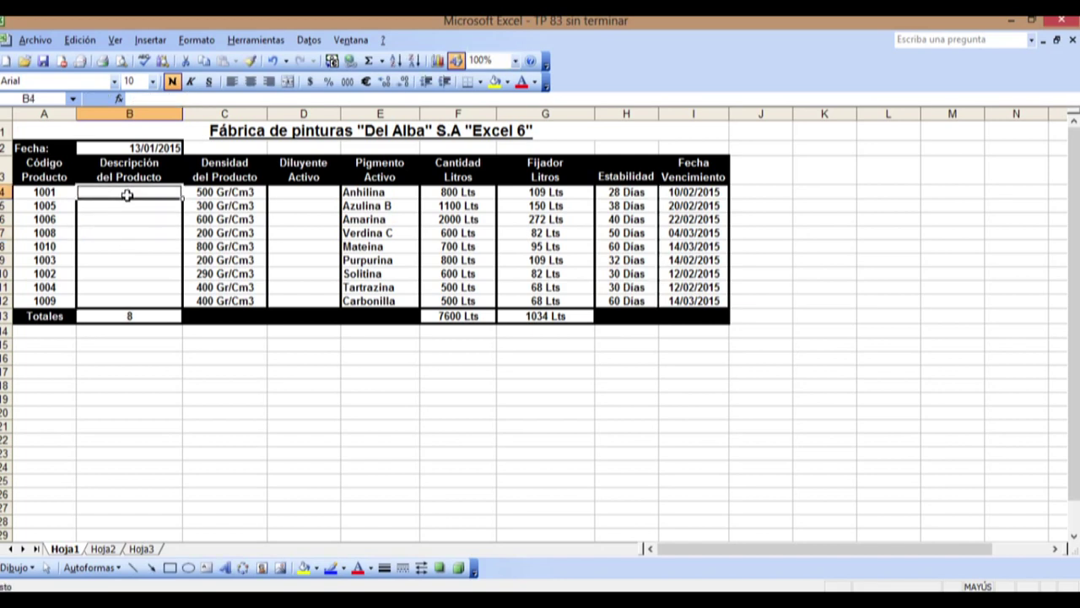
pyautogui.click(44, 194)
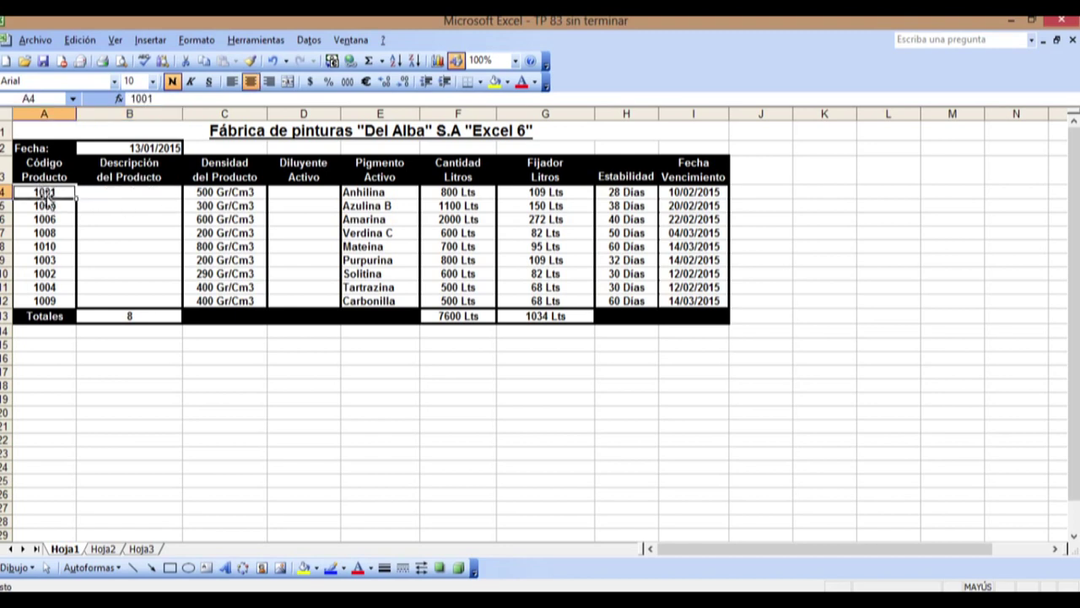
pyautogui.click(108, 194)
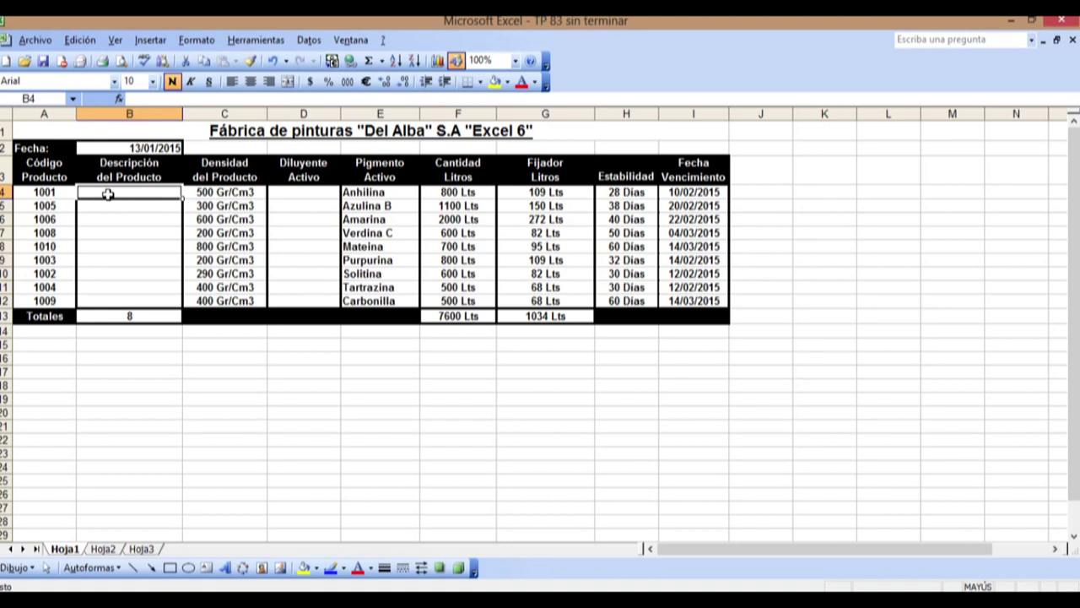
pyautogui.click(55, 194)
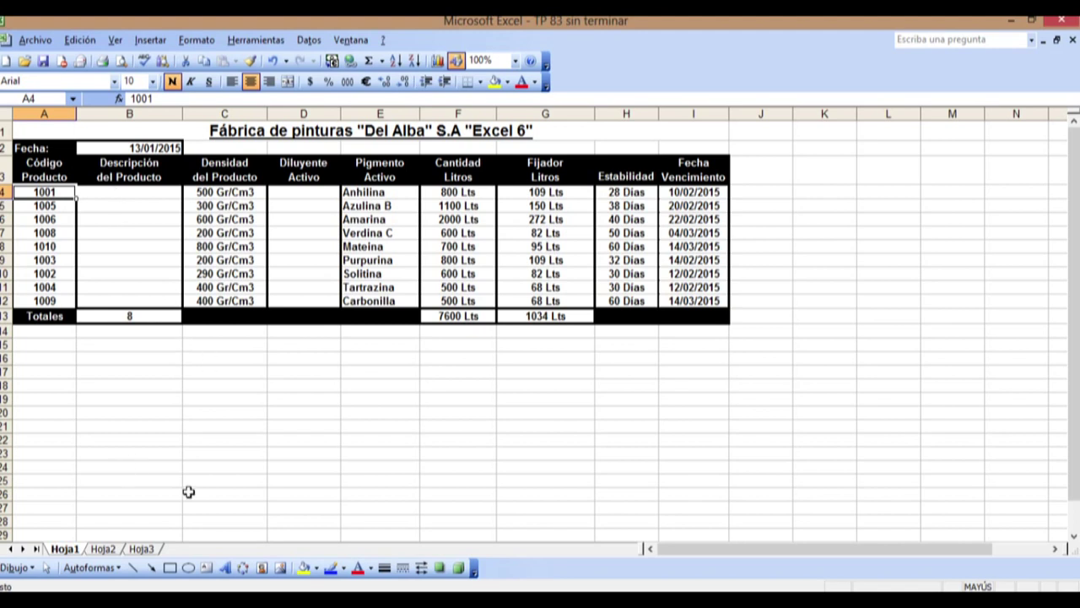
# Insert a blank worksheet beside Hoja3 and reorder the sheets so the new one comes after Hoja3
pyautogui.click(142, 549)
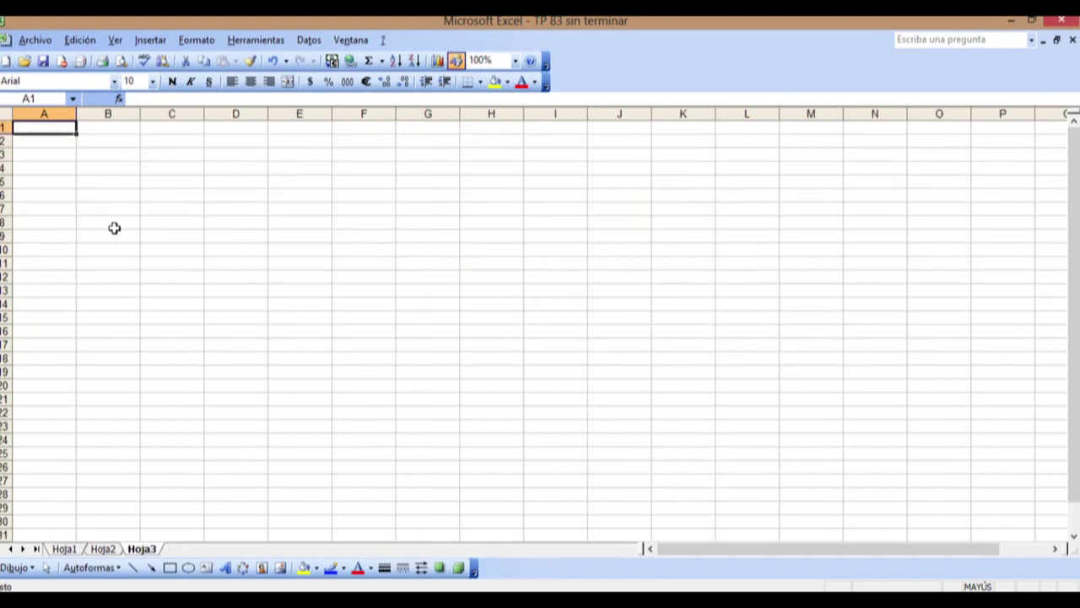
pyautogui.rightClick(152, 550)
pyautogui.click(107, 469)
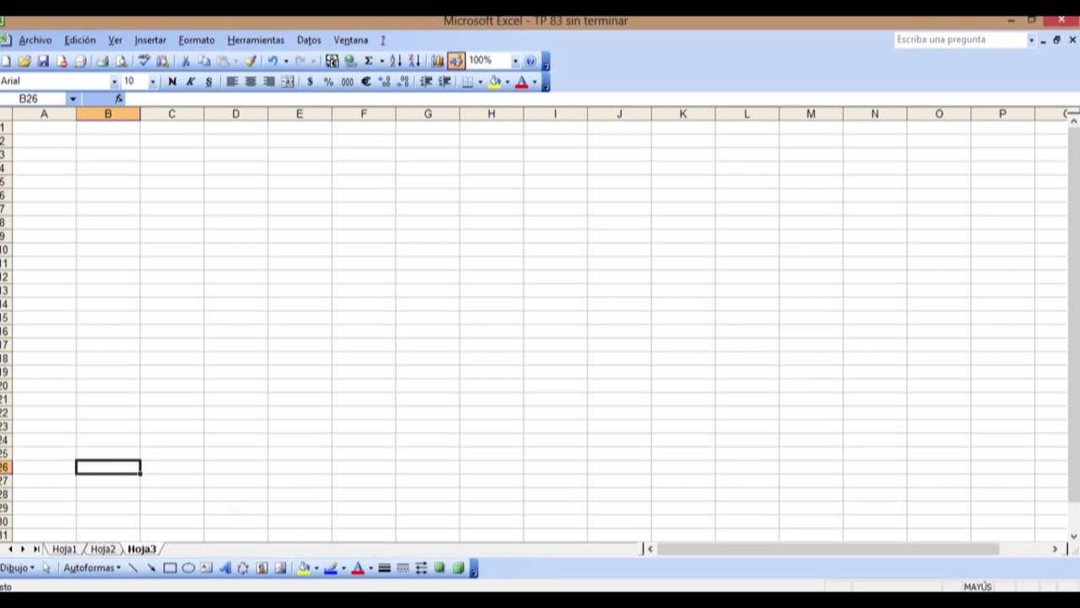
pyautogui.rightClick(146, 549)
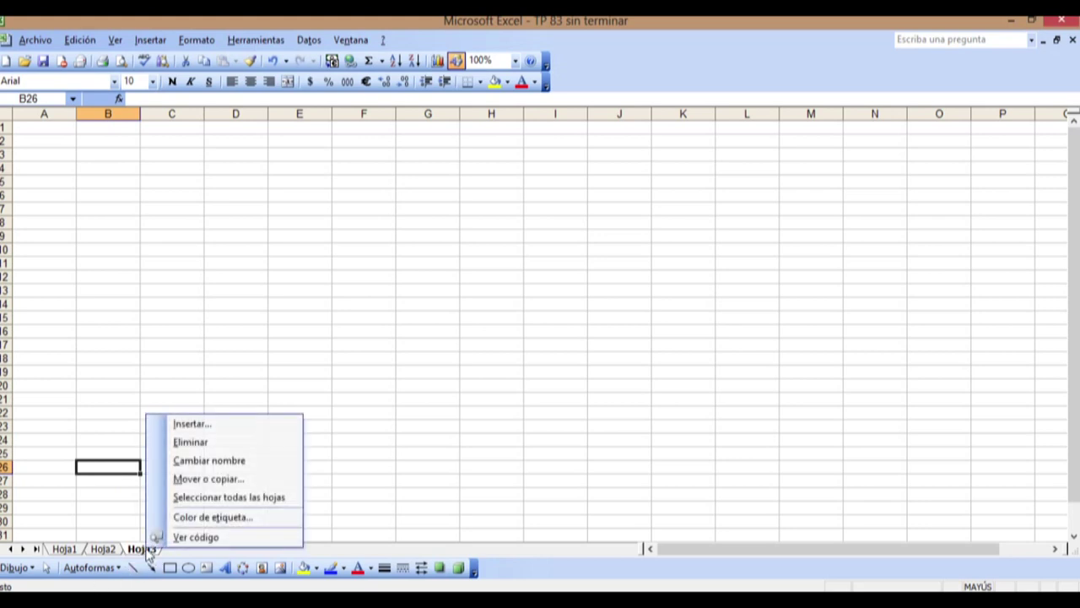
pyautogui.click(192, 426)
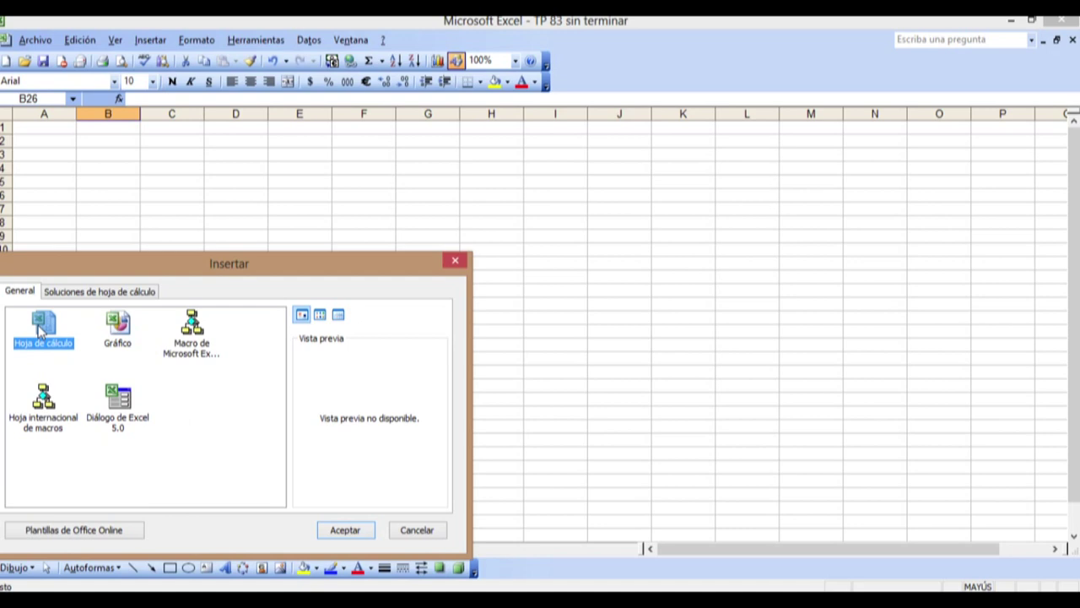
pyautogui.click(337, 526)
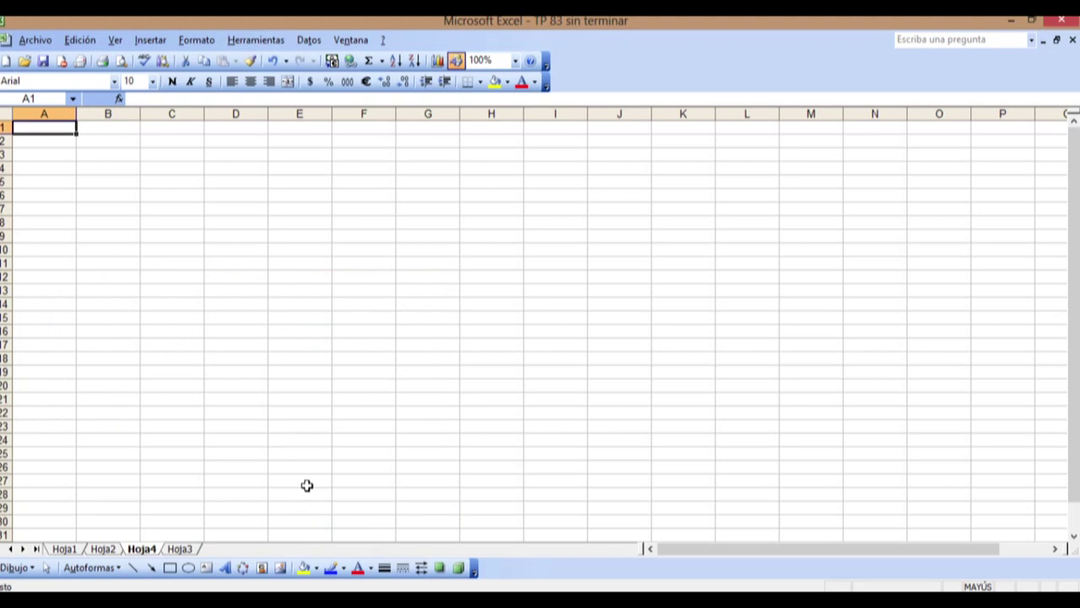
pyautogui.click(181, 549)
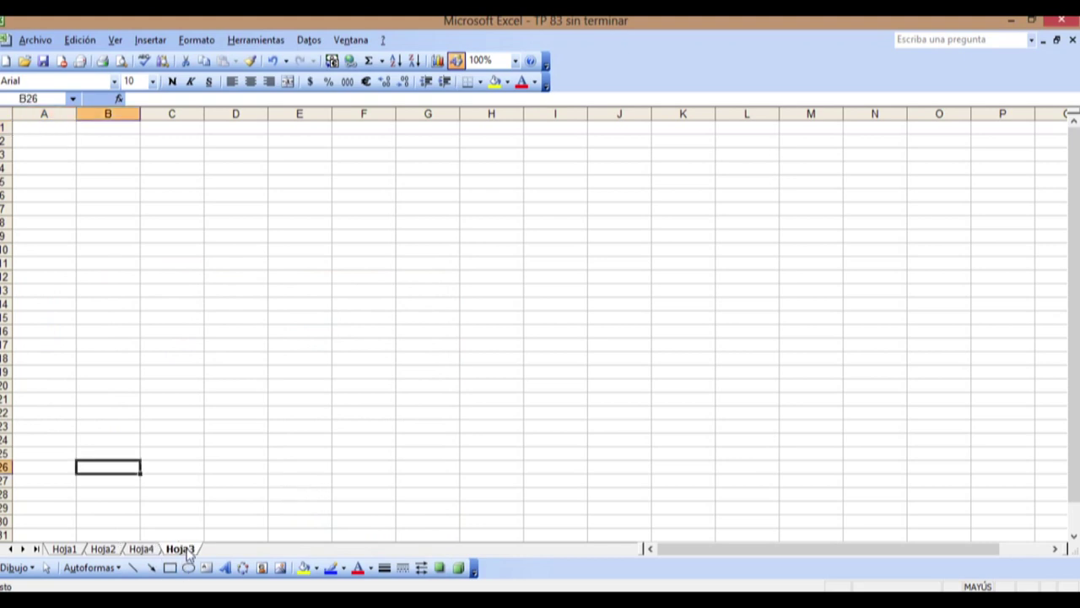
pyautogui.moveTo(144, 549); pyautogui.dragTo(141, 552)
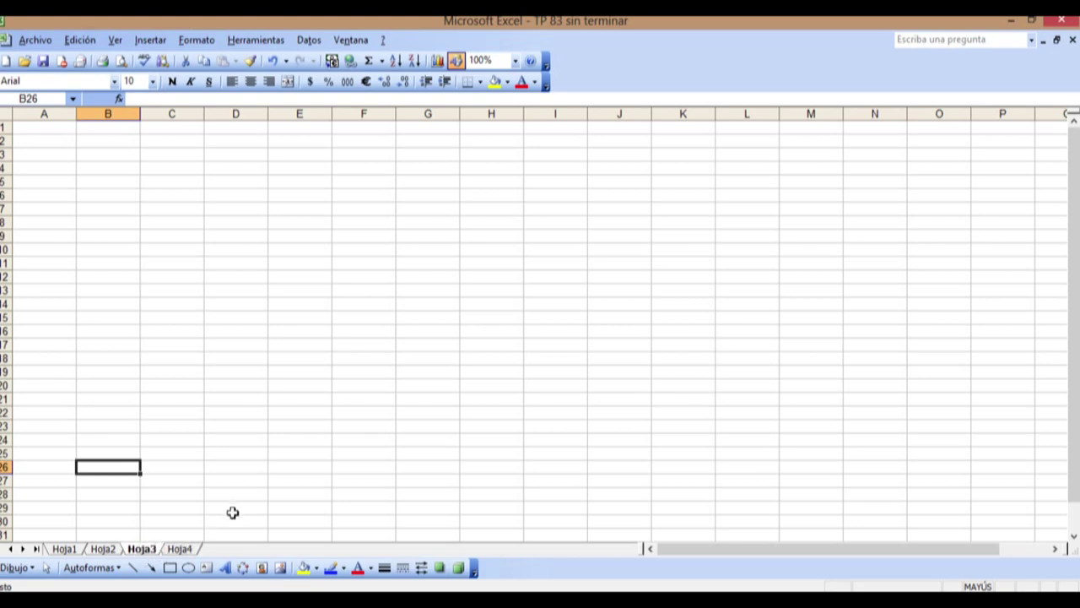
# Enter the column headings CODIGO in A1 and DESCRIPCIÓN in B1 of Hoja3
pyautogui.click(48, 132)
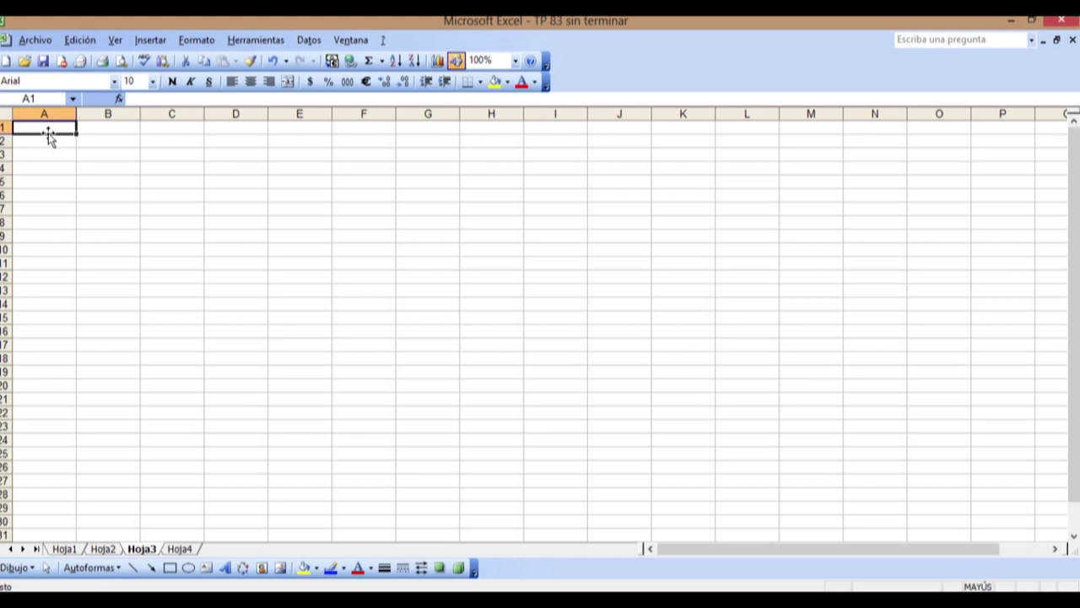
pyautogui.write('CO')
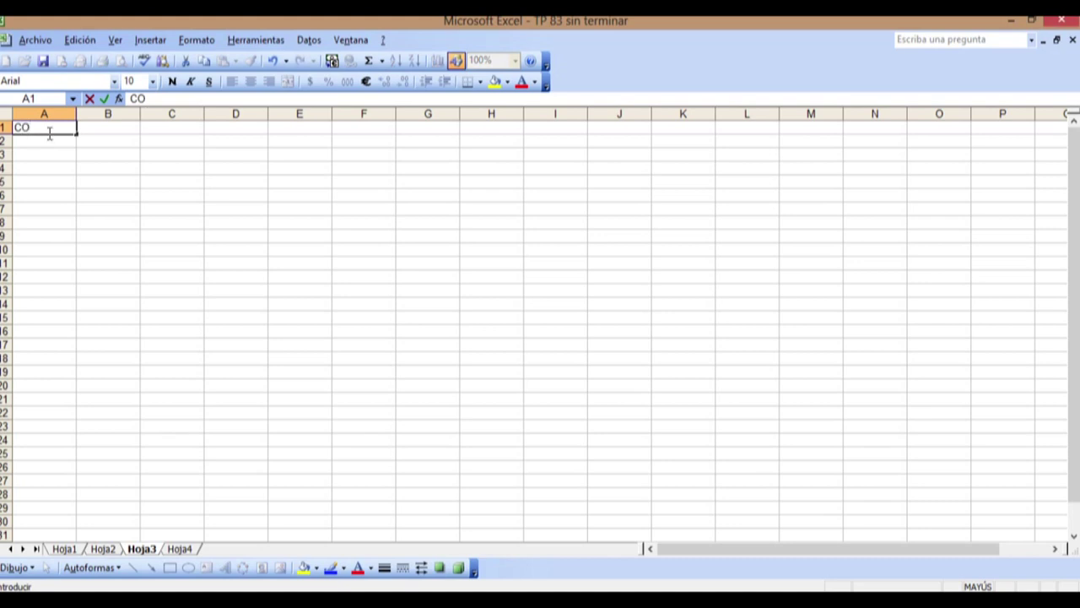
pyautogui.write('DIGO')
pyautogui.click(89, 126)
pyautogui.write('DES')
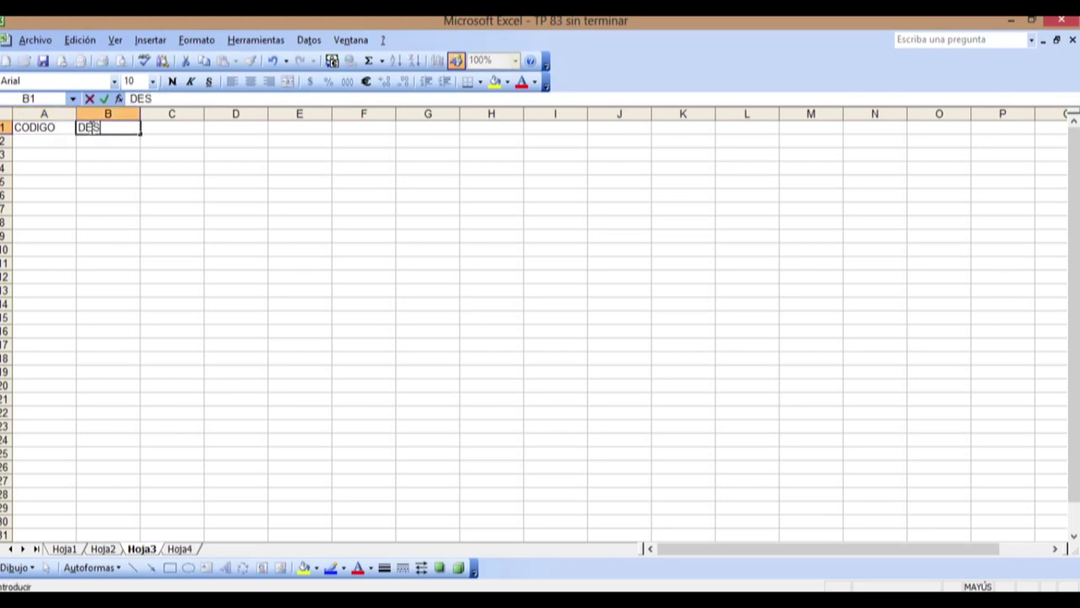
pyautogui.write('CRIPCIÓB')
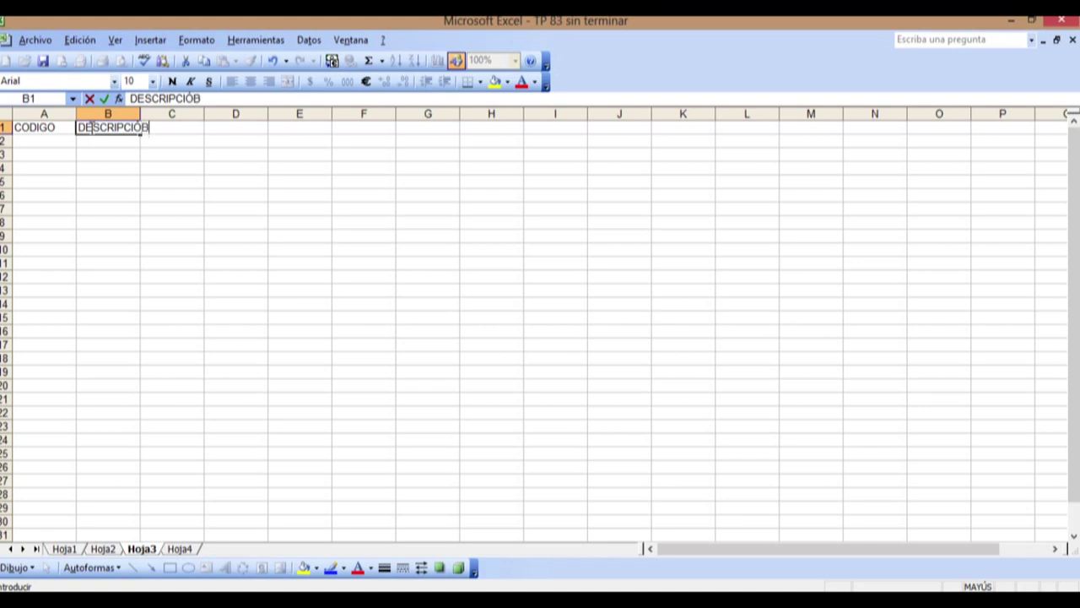
pyautogui.press('BackSpace')
pyautogui.write('N')
# Widen column B to fit its heading and enter the heading PRECIO in C1
pyautogui.moveTo(134, 113); pyautogui.dragTo(173, 113)
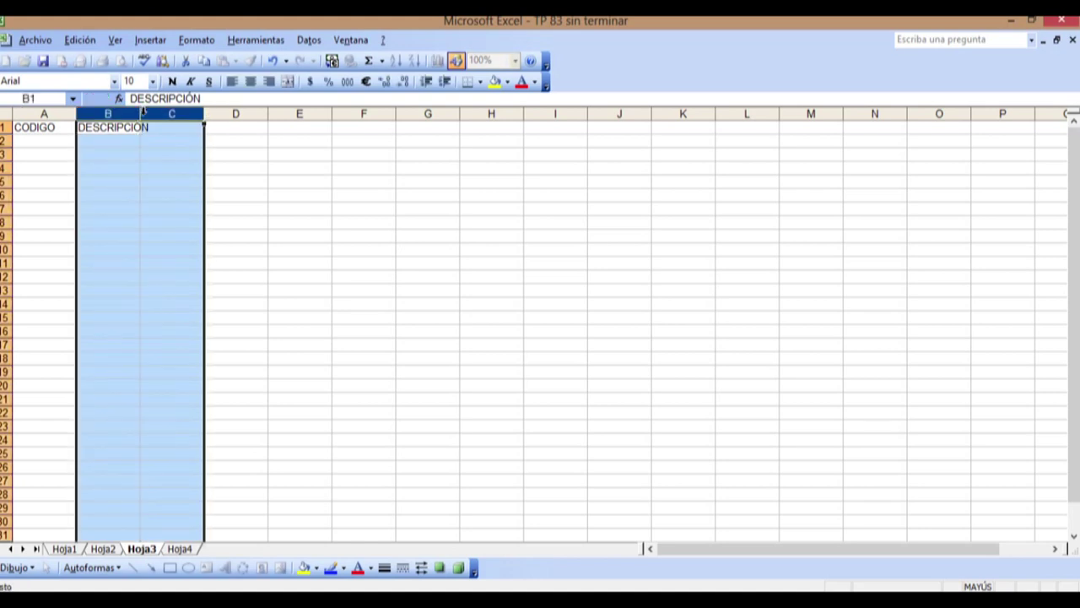
pyautogui.click(236, 150)
pyautogui.moveTo(140, 109); pyautogui.dragTo(162, 106)
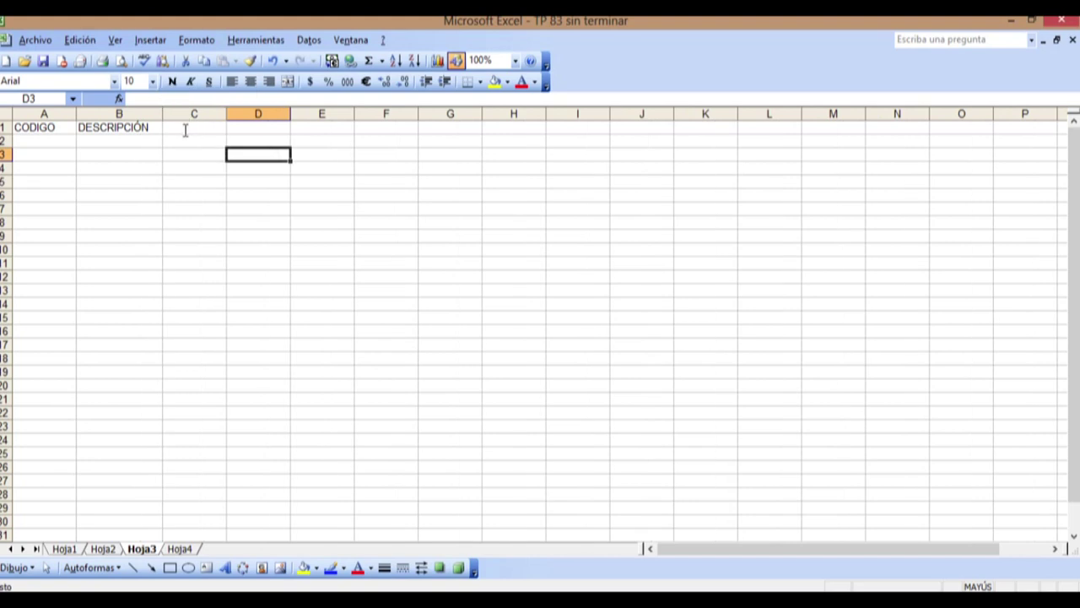
pyautogui.click(183, 129)
pyautogui.write('PRECIO')
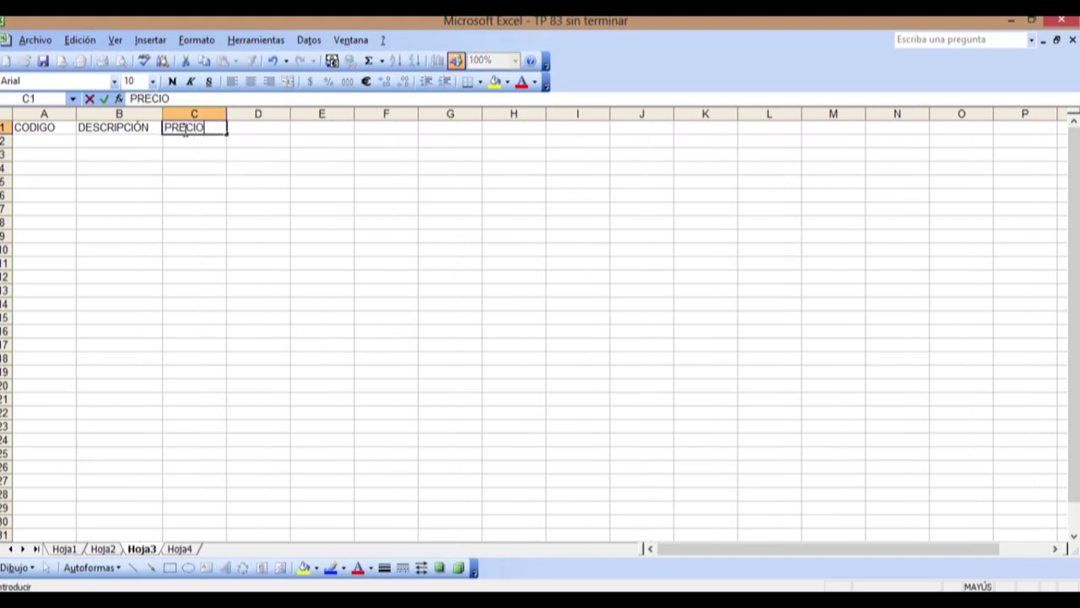
pyautogui.press('Return')
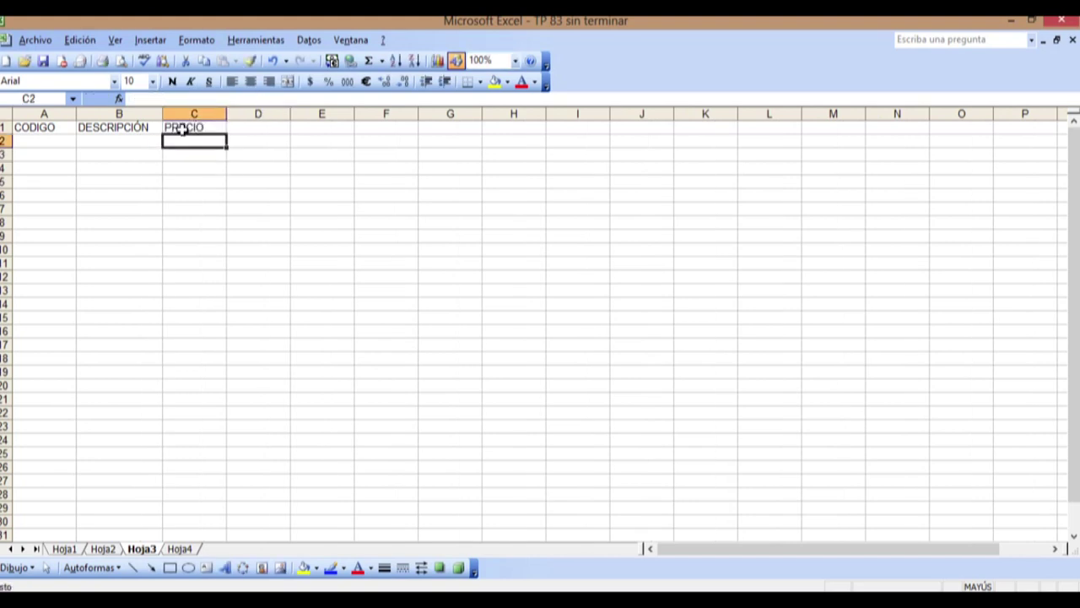
# Fill the CODIGO column in A2 to A5 with the codes 100, 101, 102 and 103
pyautogui.click(57, 141)
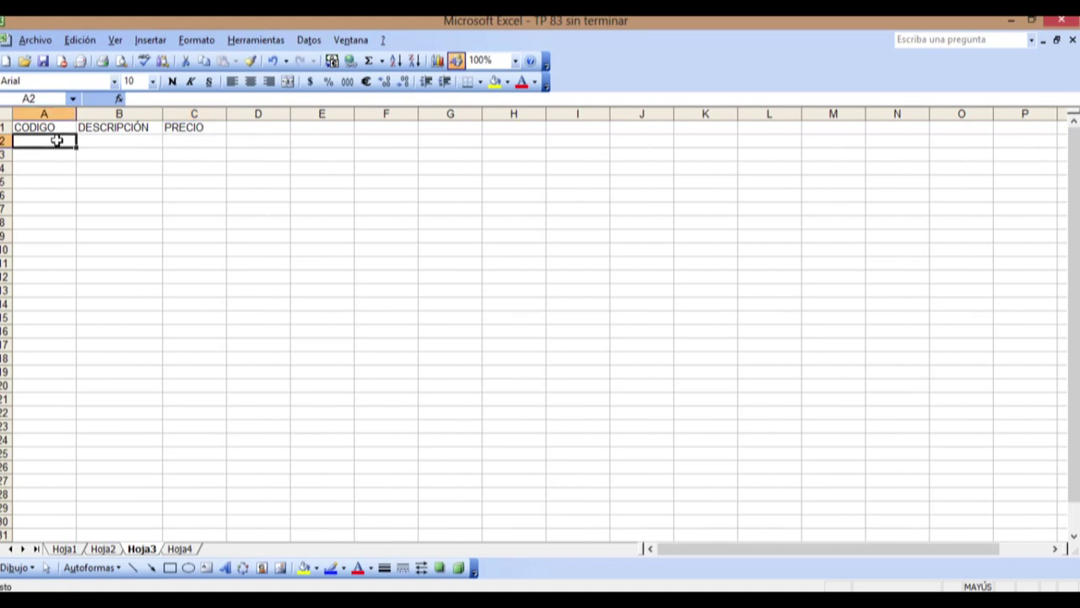
pyautogui.write('100')
pyautogui.press('Return')
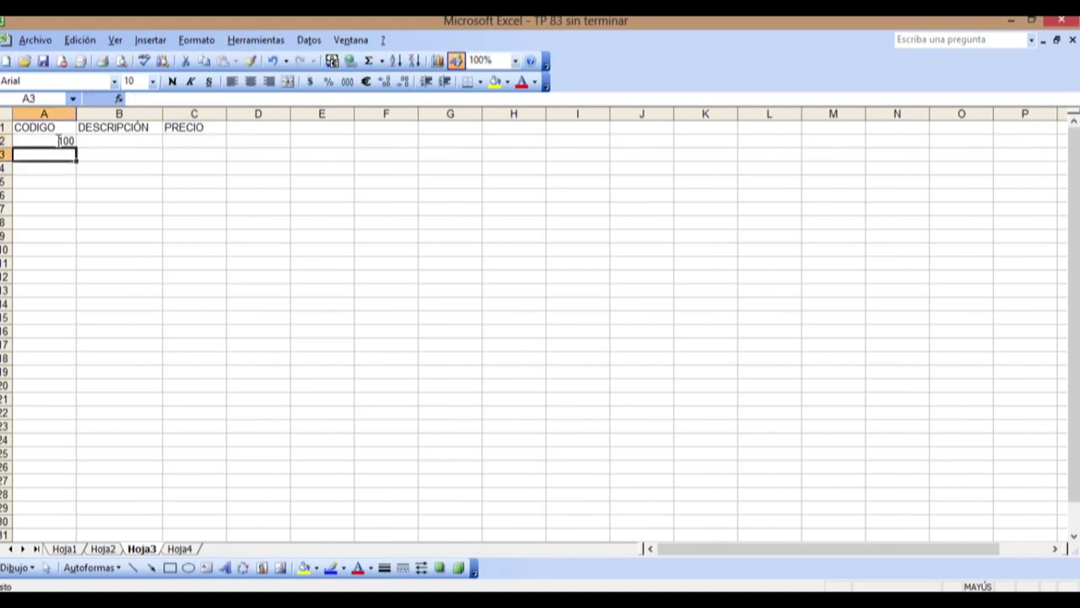
pyautogui.write('101')
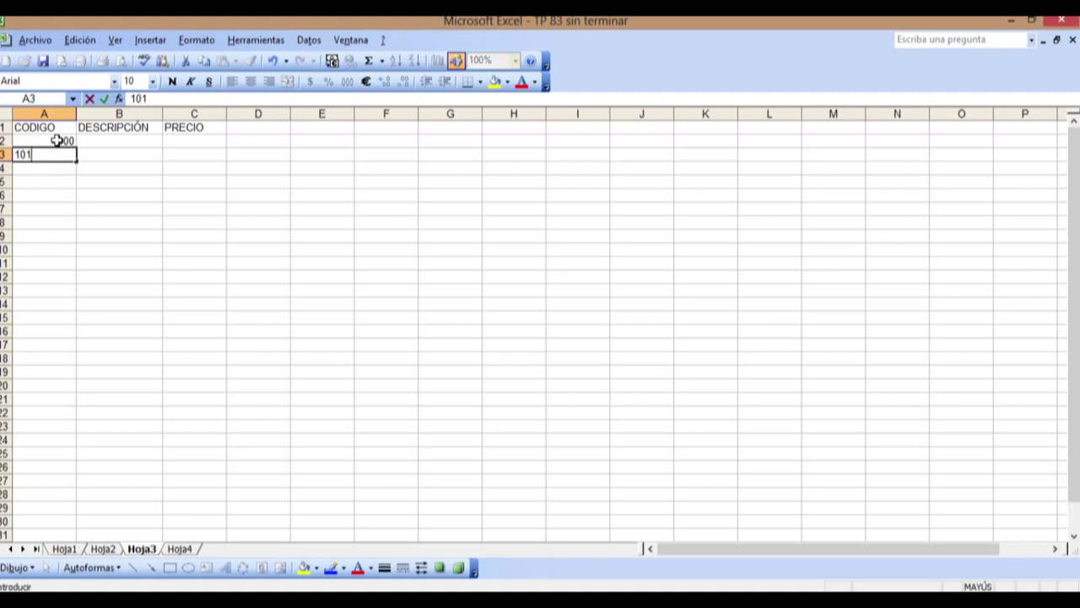
pyautogui.press('Return')
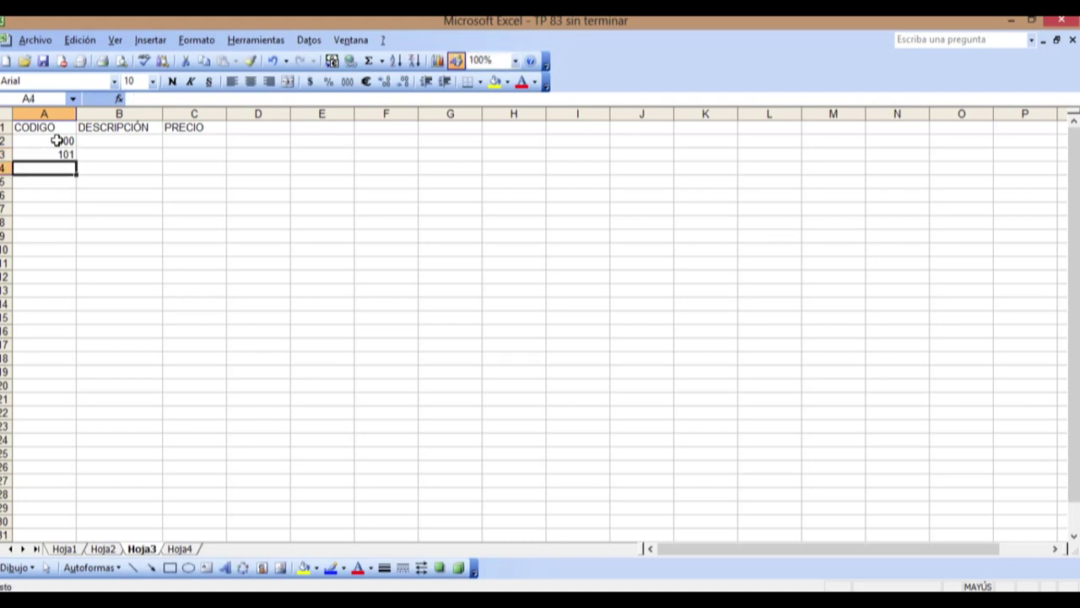
pyautogui.write('102')
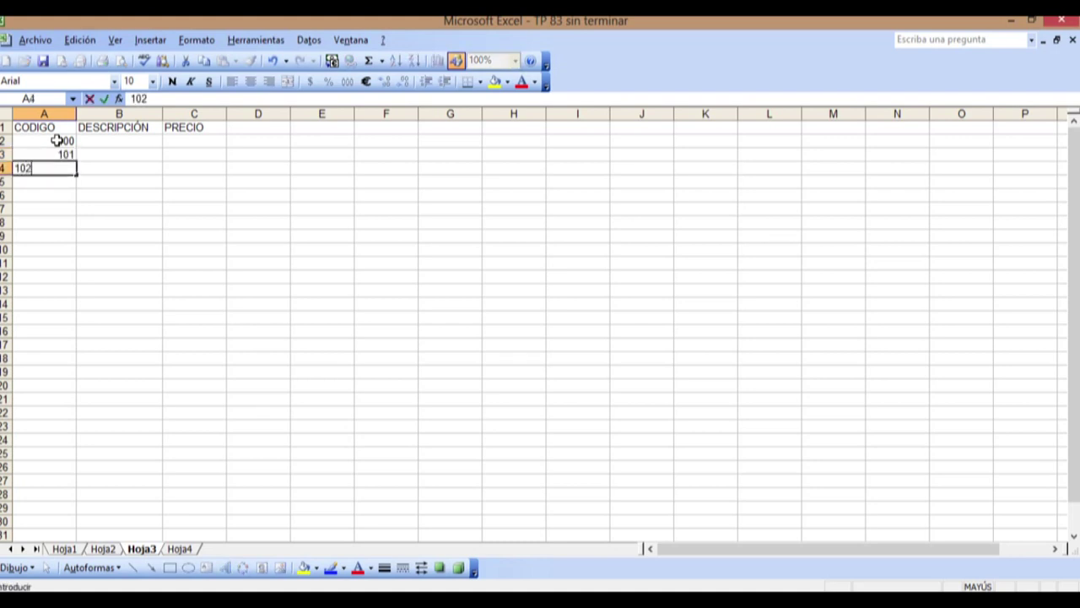
pyautogui.press('Return')
pyautogui.write('103')
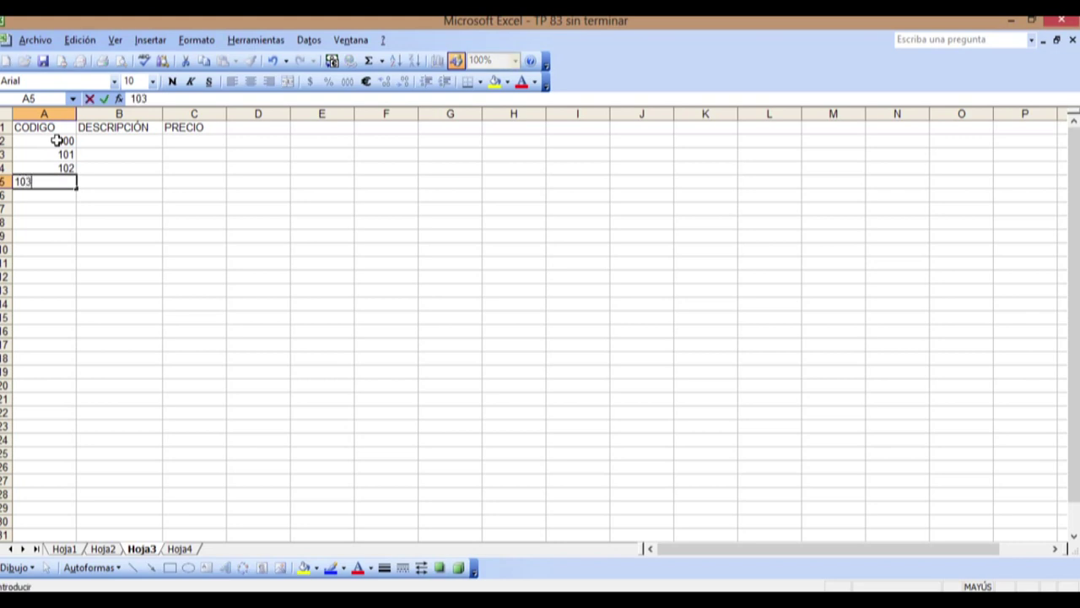
pyautogui.press('Return')
# Enter the descriptions TECLADO for code 100 and MOUSE for code 101 in B2 and B3
pyautogui.click(121, 141)
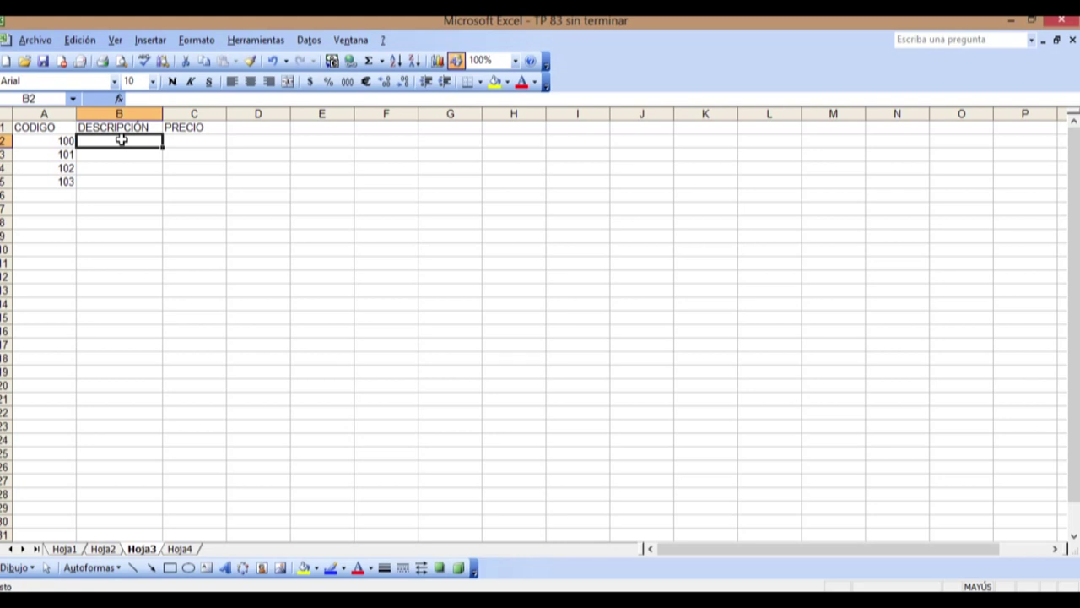
pyautogui.write('TEC')
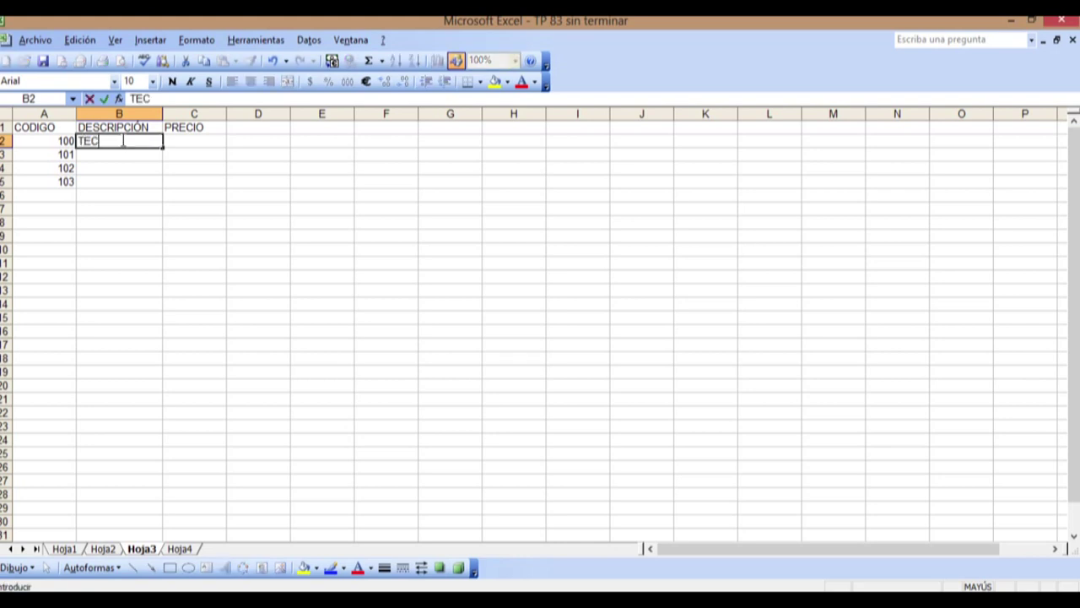
pyautogui.write('LQ')
pyautogui.press('BackSpace')
pyautogui.write('ADO')
pyautogui.press('Return')
pyautogui.write('MP')
pyautogui.press('BackSpace')
pyautogui.write('O')
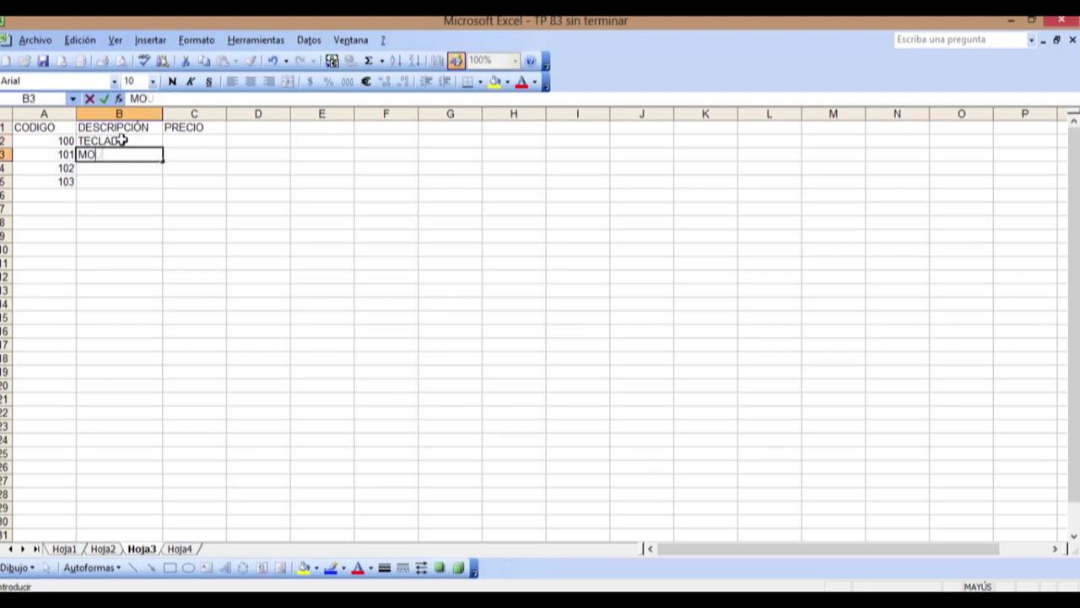
pyautogui.write('USE')
pyautogui.press('Return')
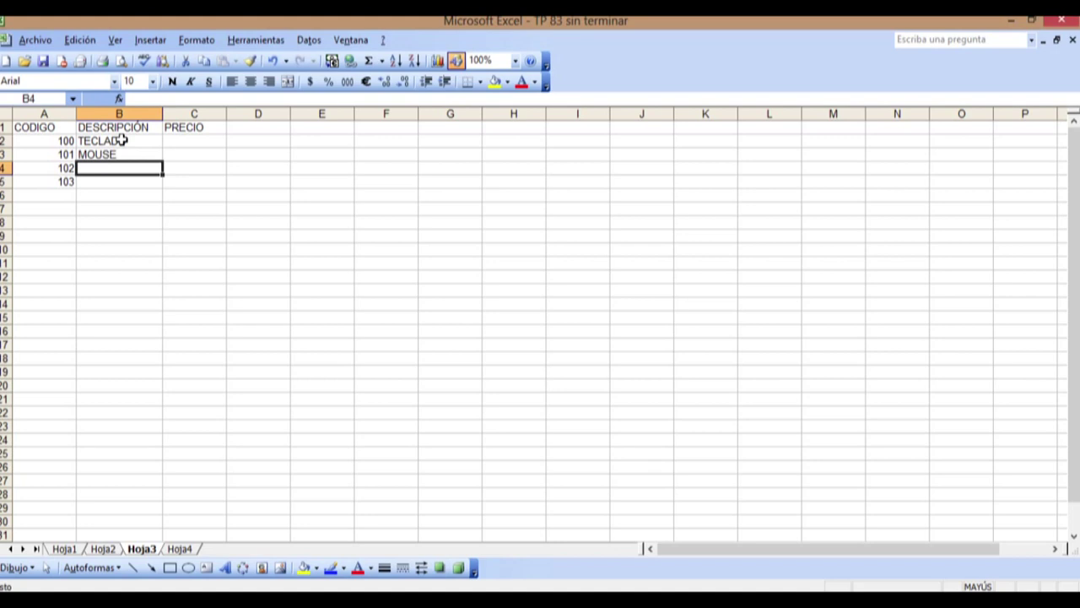
# Enter the descriptions MONITOR for code 102 and PARLANTES for code 103 in B4 and B5
pyautogui.write('MONIY')
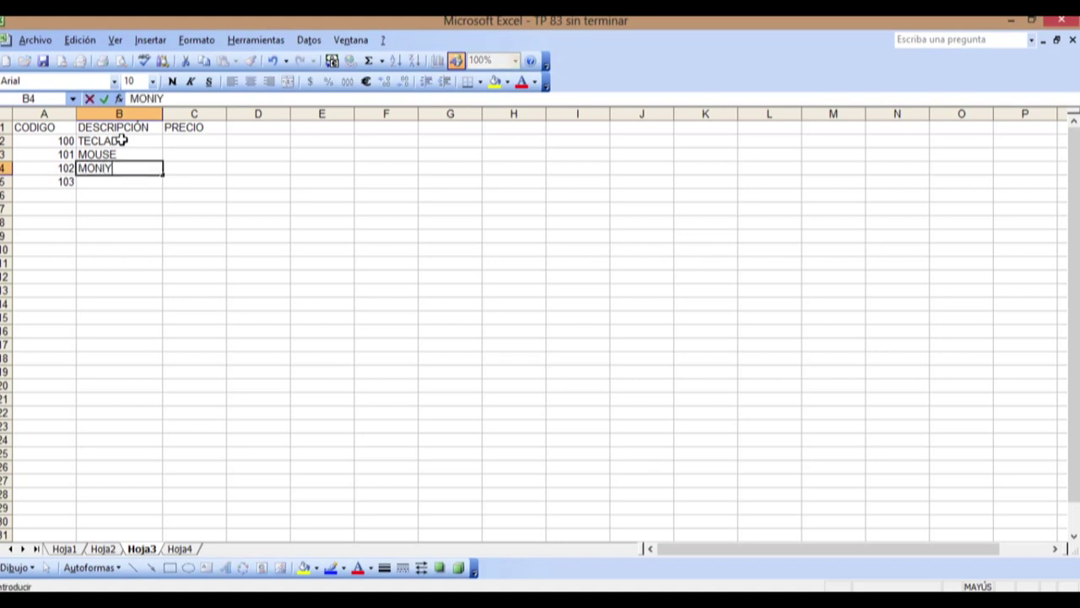
pyautogui.press('BackSpace')
pyautogui.write('TOR')
pyautogui.press('Return')
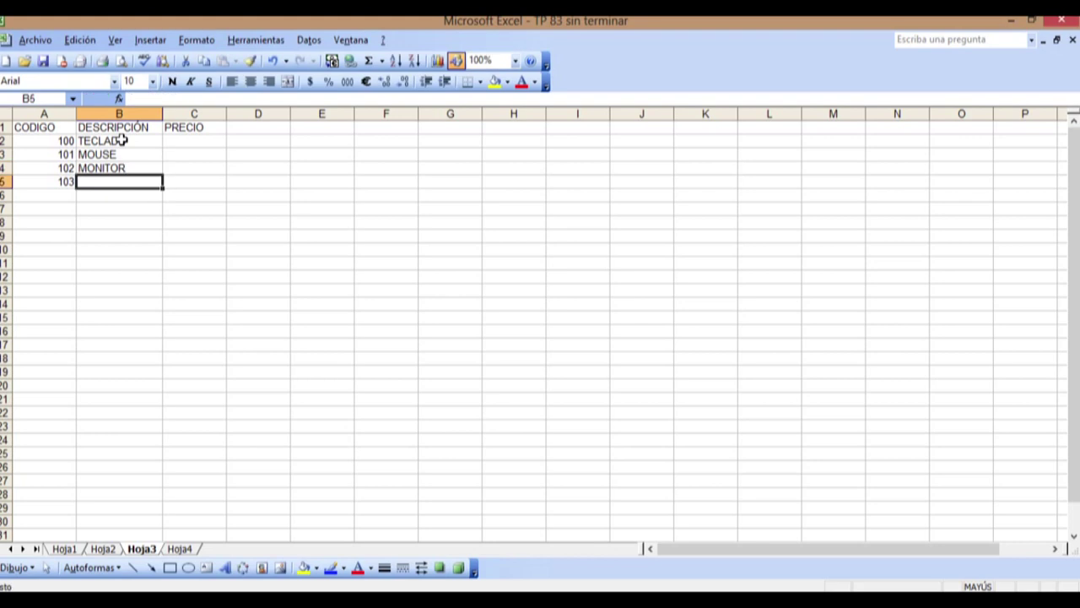
pyautogui.write('PARLANY')
pyautogui.press('BackSpace')
pyautogui.write('TES')
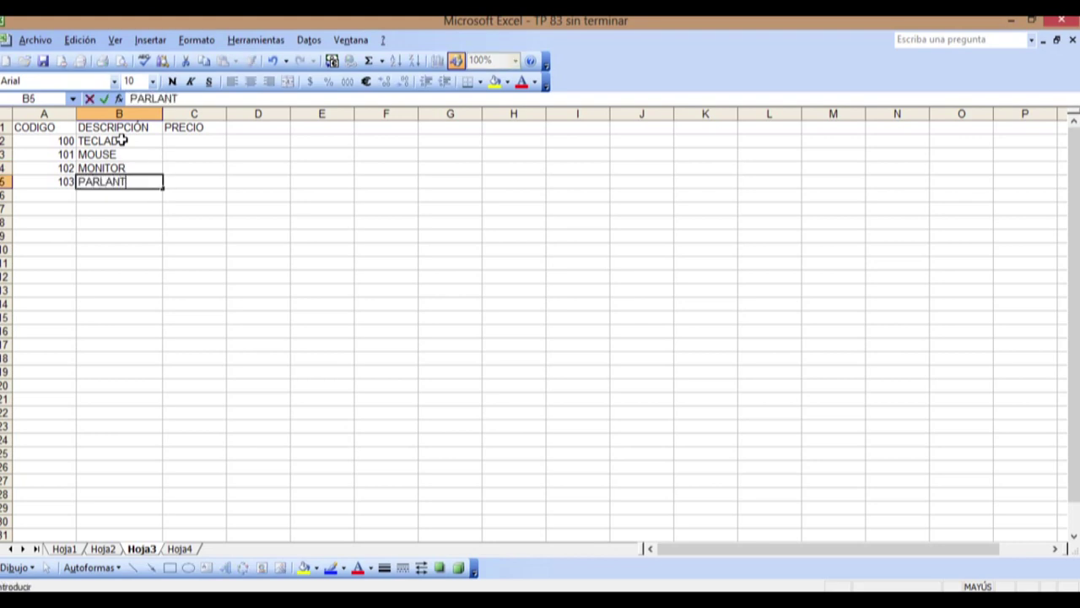
pyautogui.press('Return')
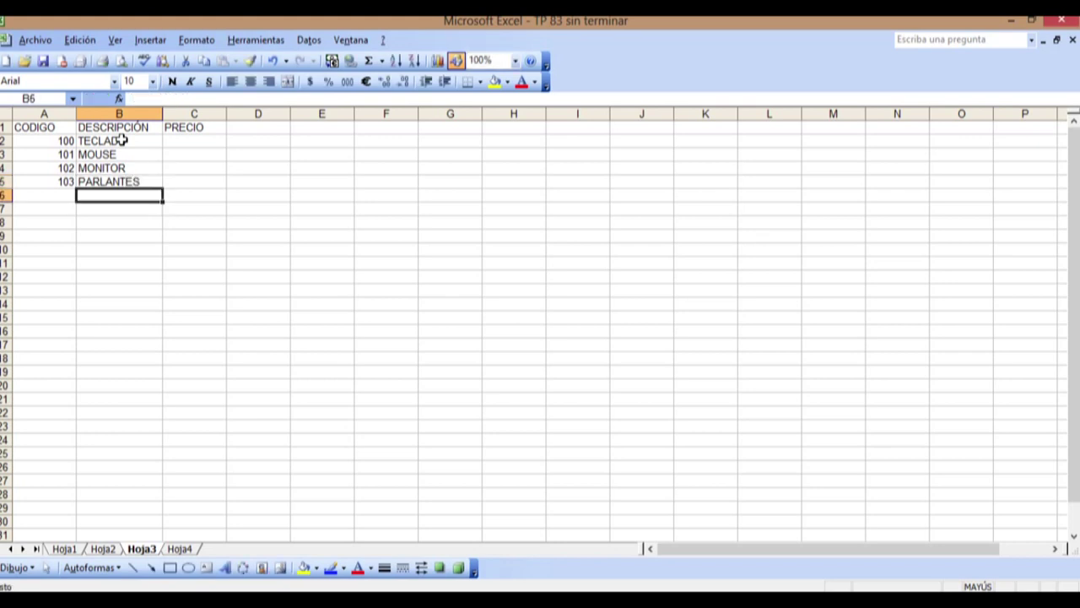
# Fill the PRECIO column in C2 to C5 with the prices 115, 85, 750 and 200
pyautogui.click(205, 141)
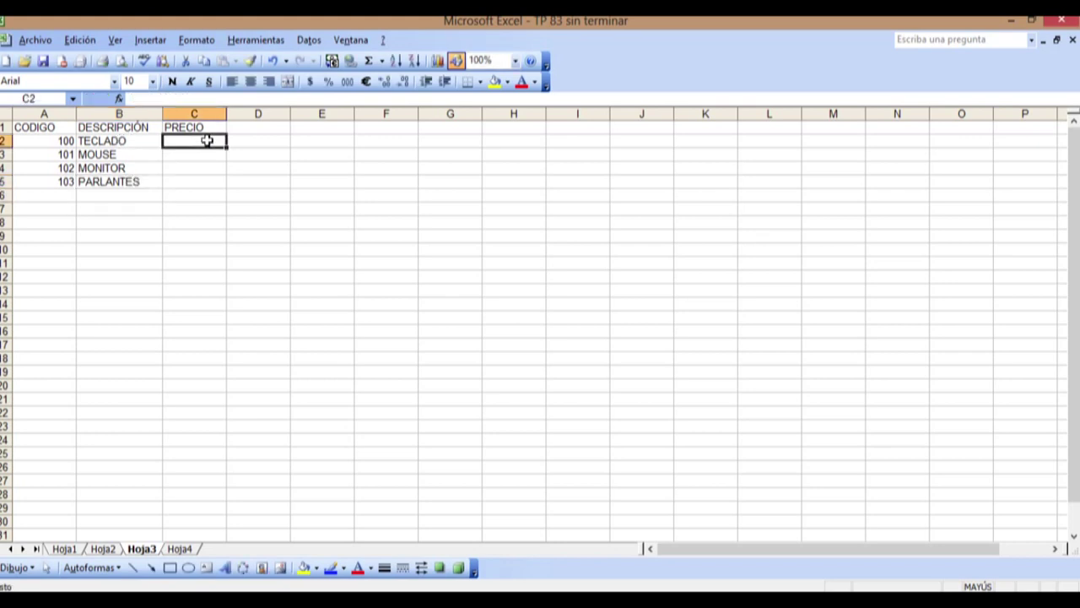
pyautogui.write('115')
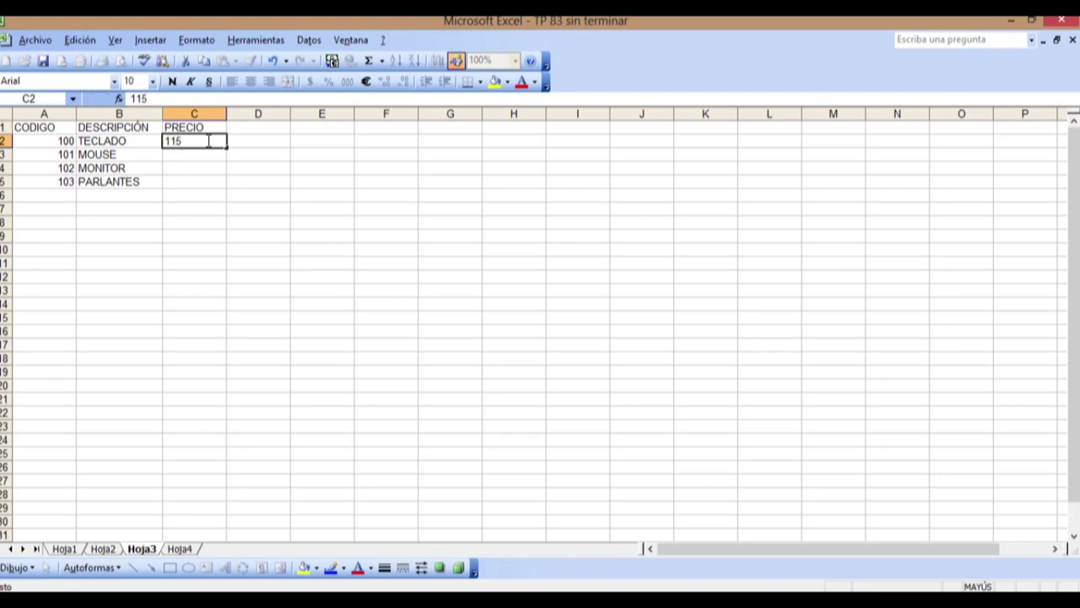
pyautogui.press('Return')
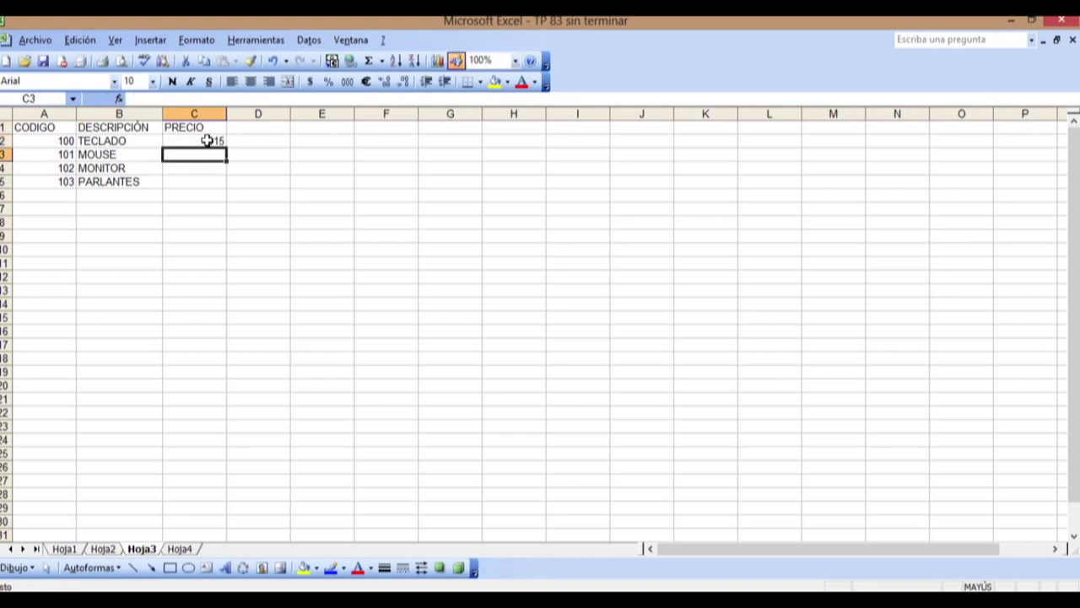
pyautogui.write('85')
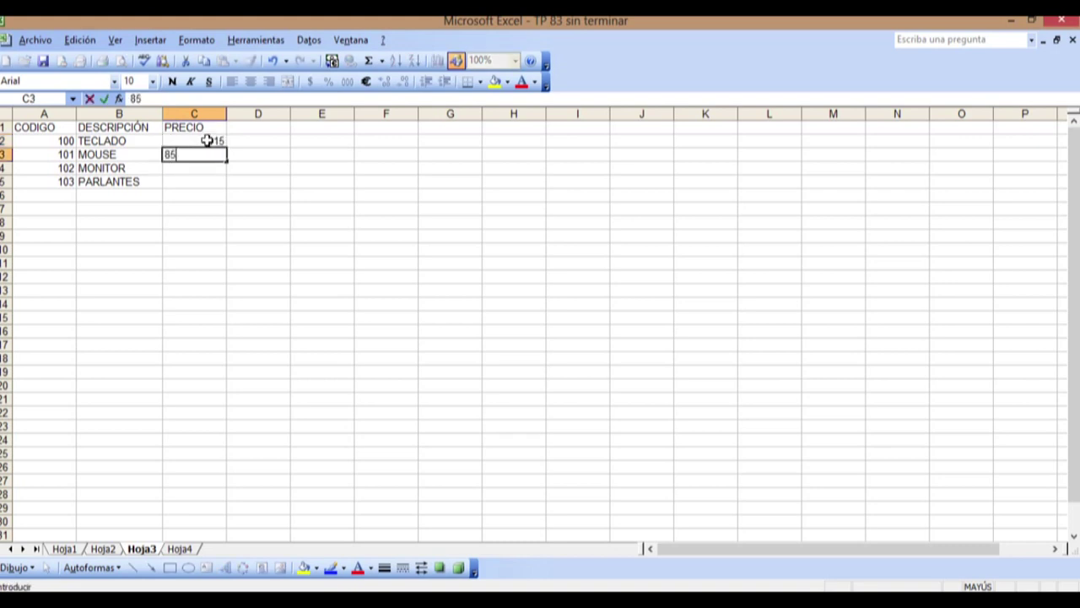
pyautogui.press('Return')
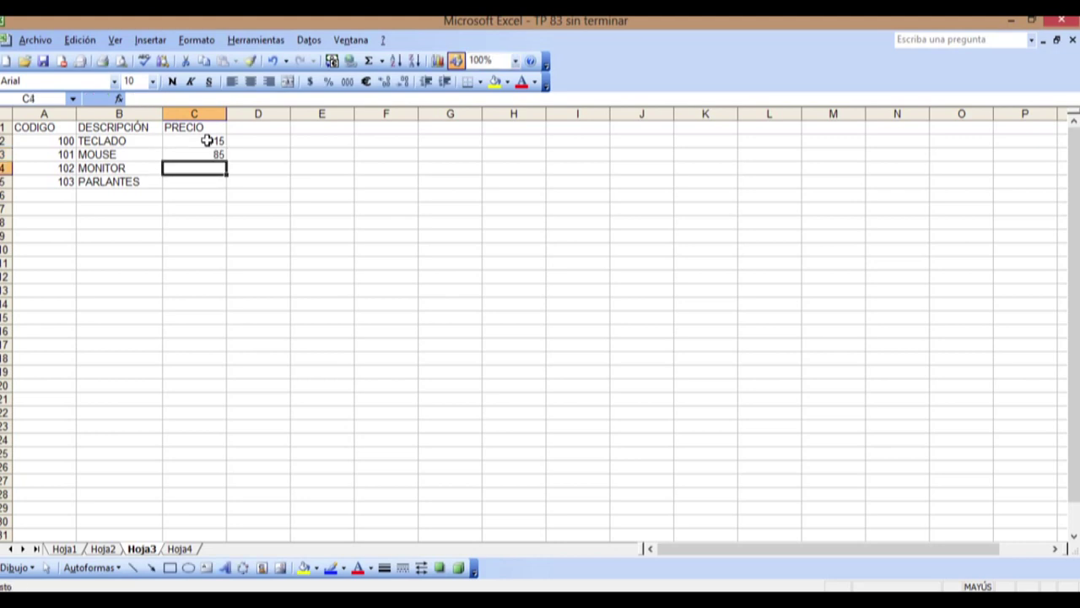
pyautogui.write('750')
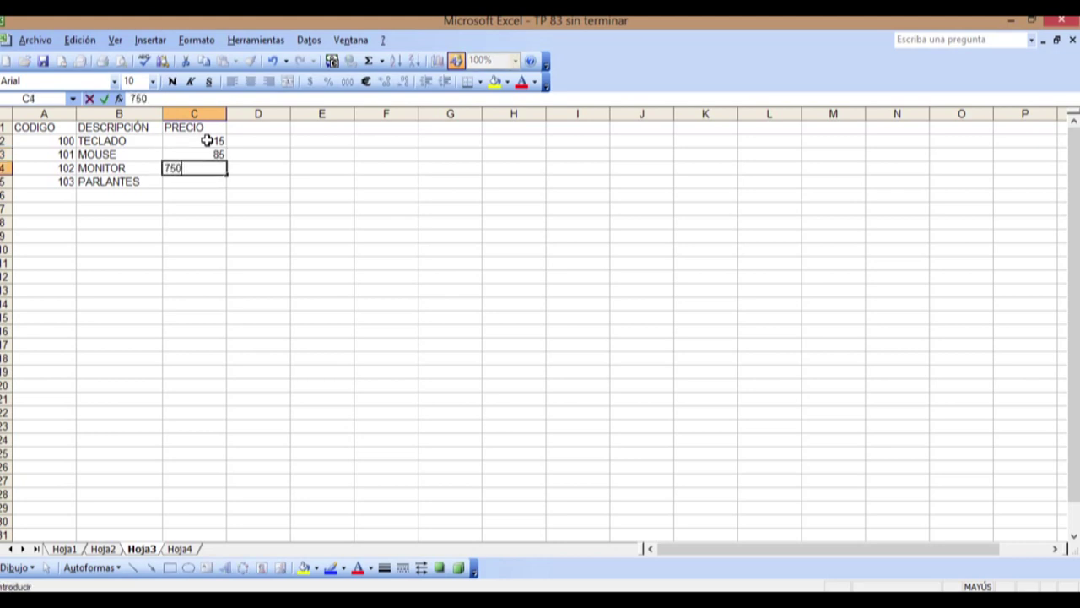
pyautogui.press('Return')
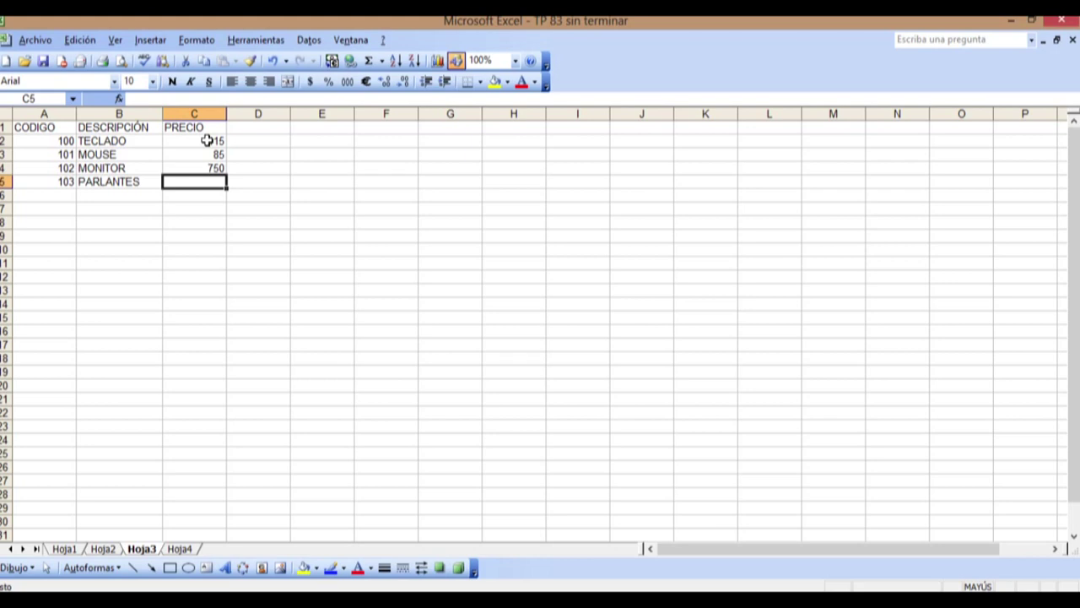
pyautogui.write('200')
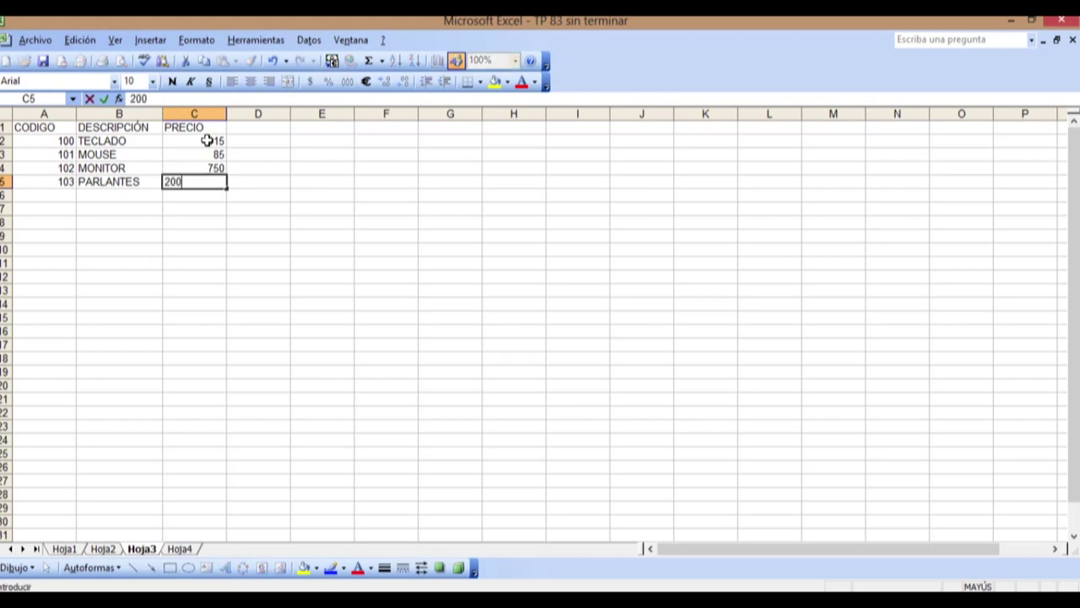
pyautogui.press('Return')
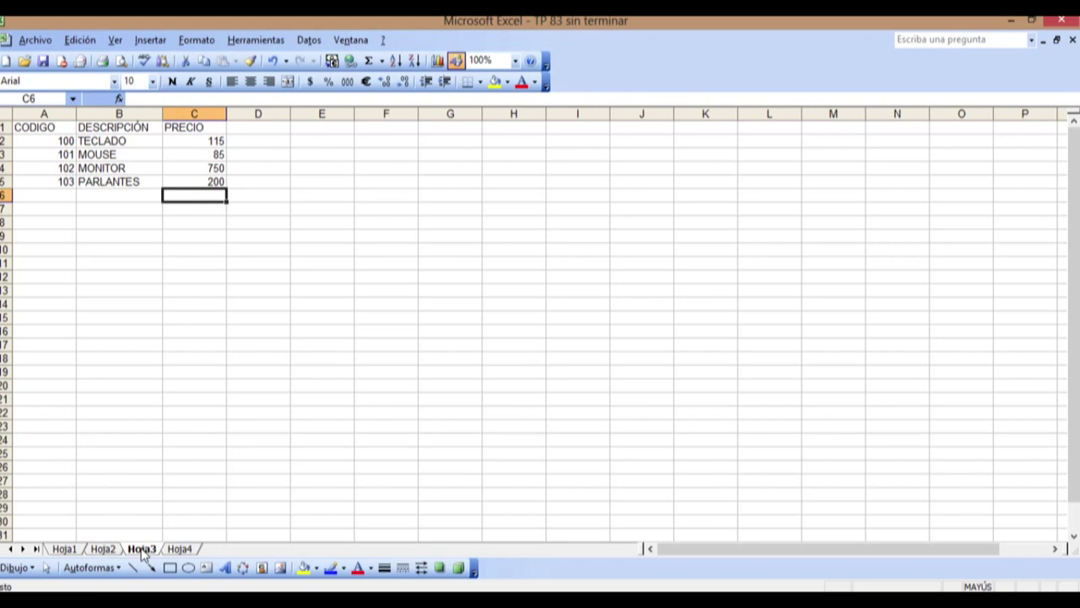
# Switch between the blank Hoja4 and the product table on Hoja3, ending on Hoja3
pyautogui.click(185, 547)
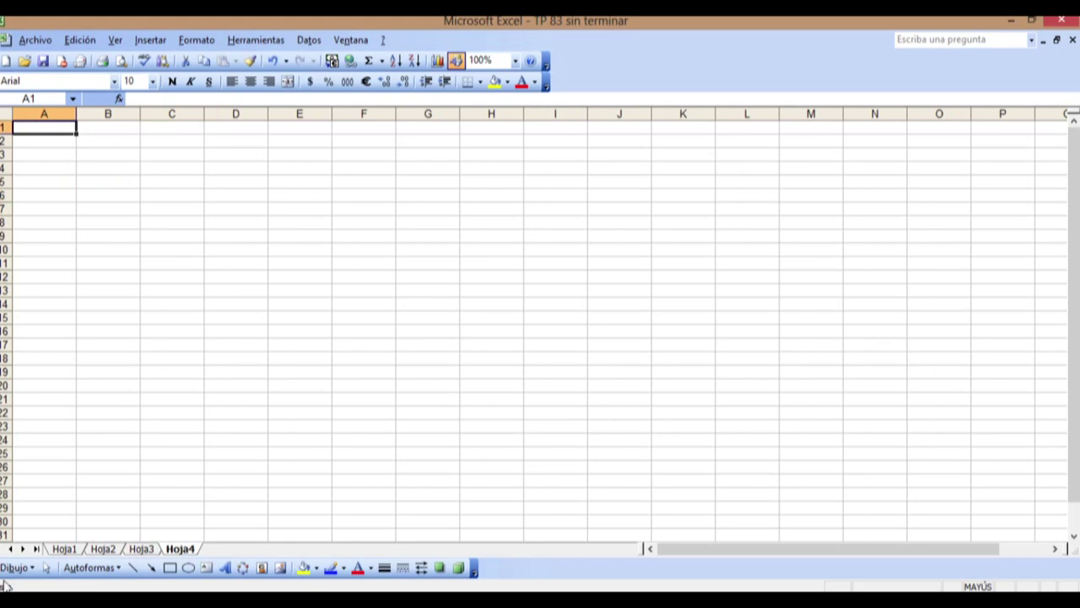
pyautogui.click(148, 549)
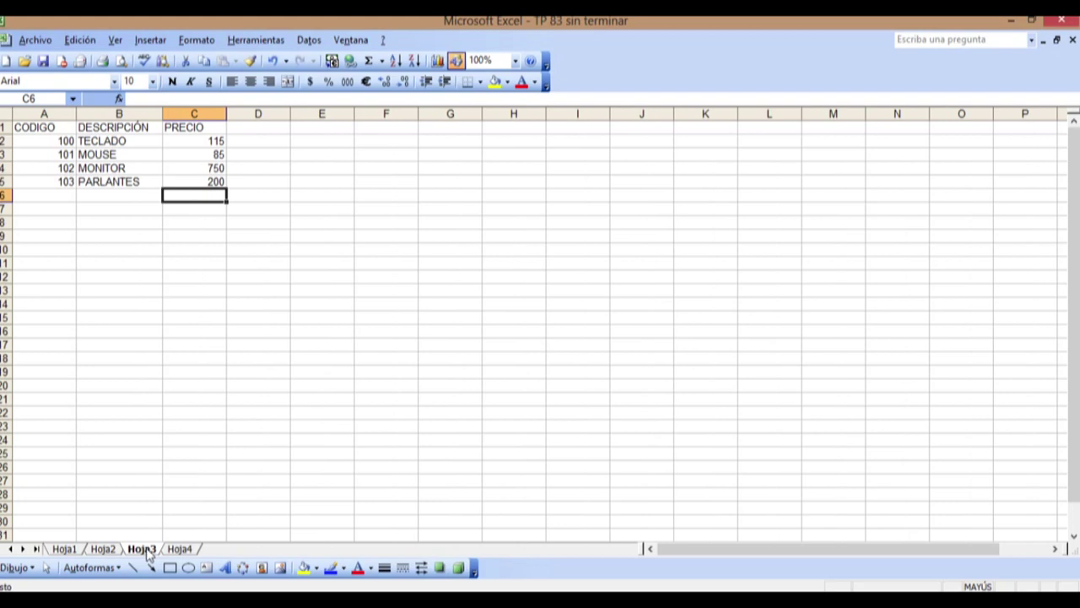
pyautogui.click(184, 549)
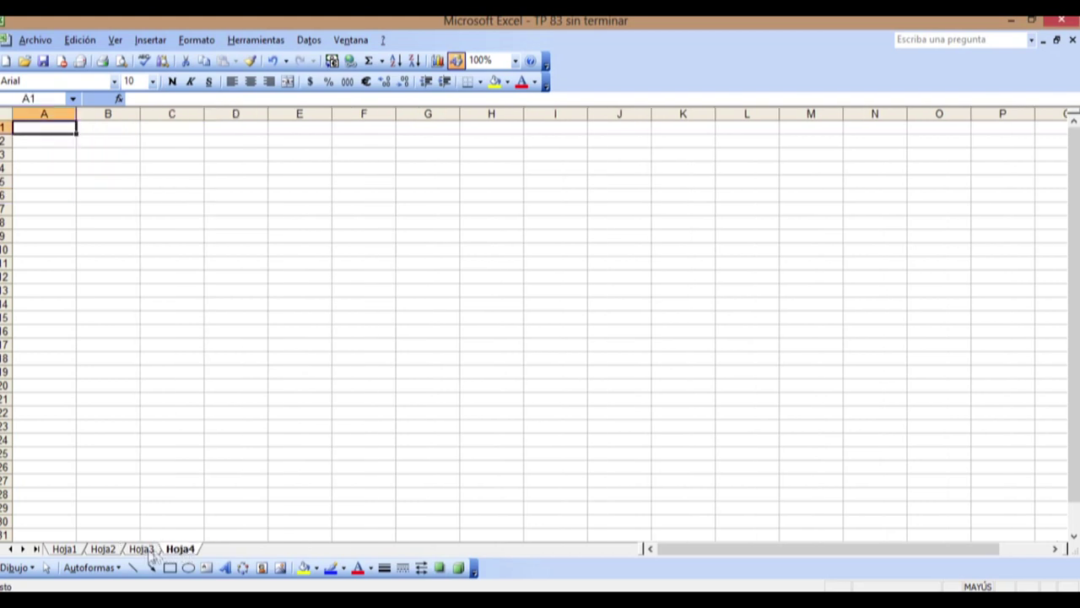
pyautogui.click(144, 549)
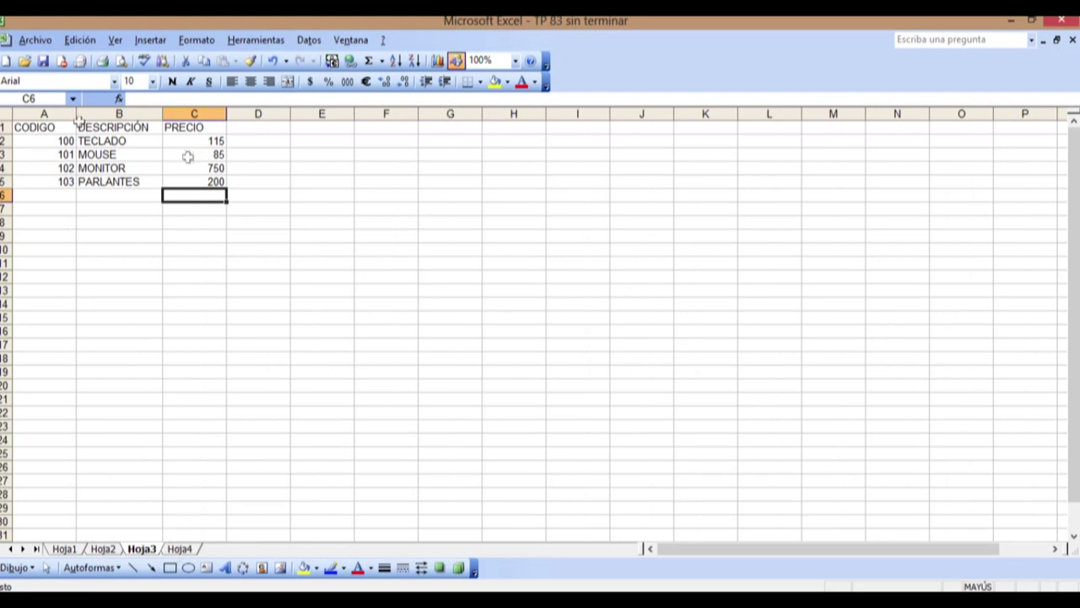
# Cut the product table in A1:C5 on Hoja3
pyautogui.click(179, 550)
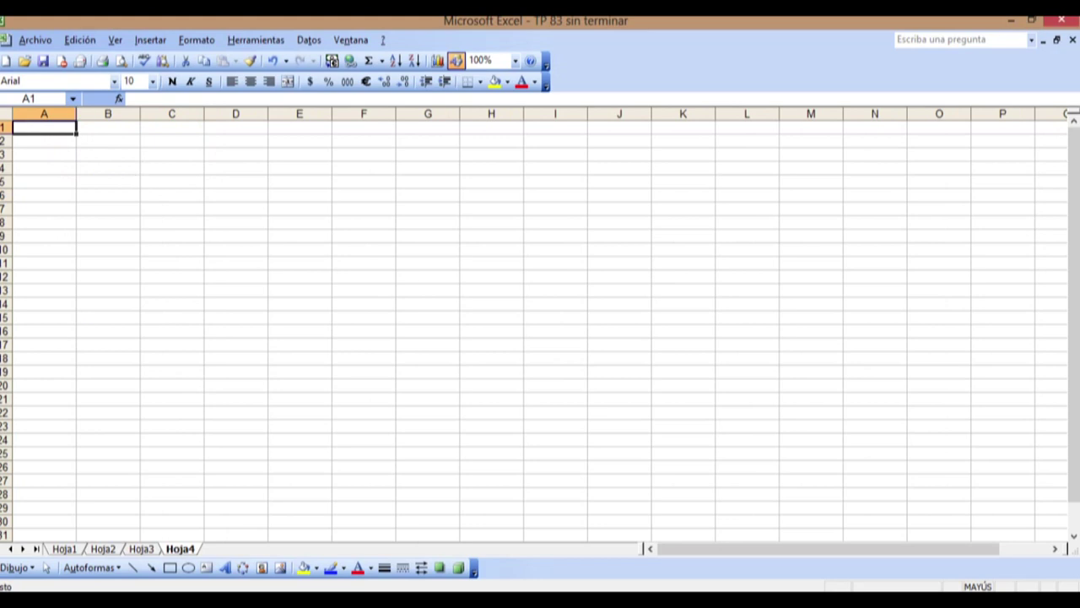
pyautogui.click(155, 548)
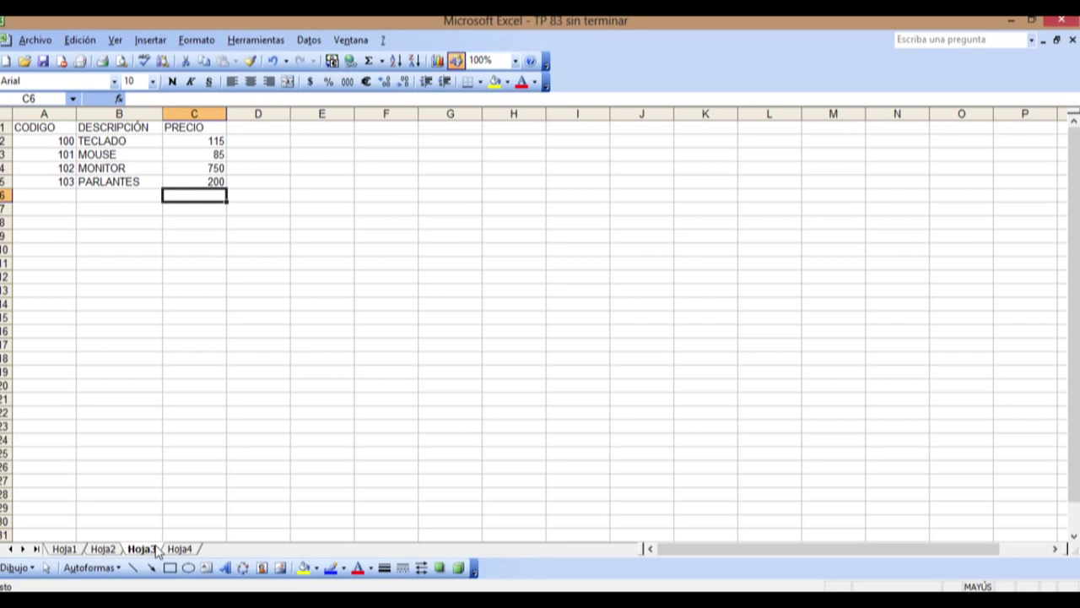
pyautogui.moveTo(44, 128); pyautogui.dragTo(195, 184)
pyautogui.rightClick(187, 170)
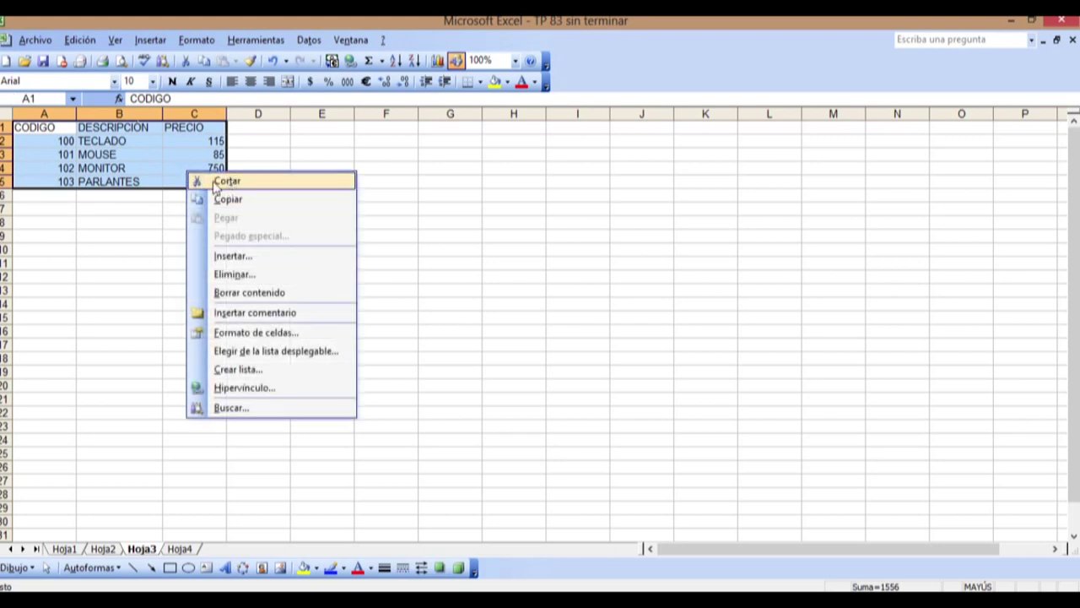
pyautogui.click(223, 182)
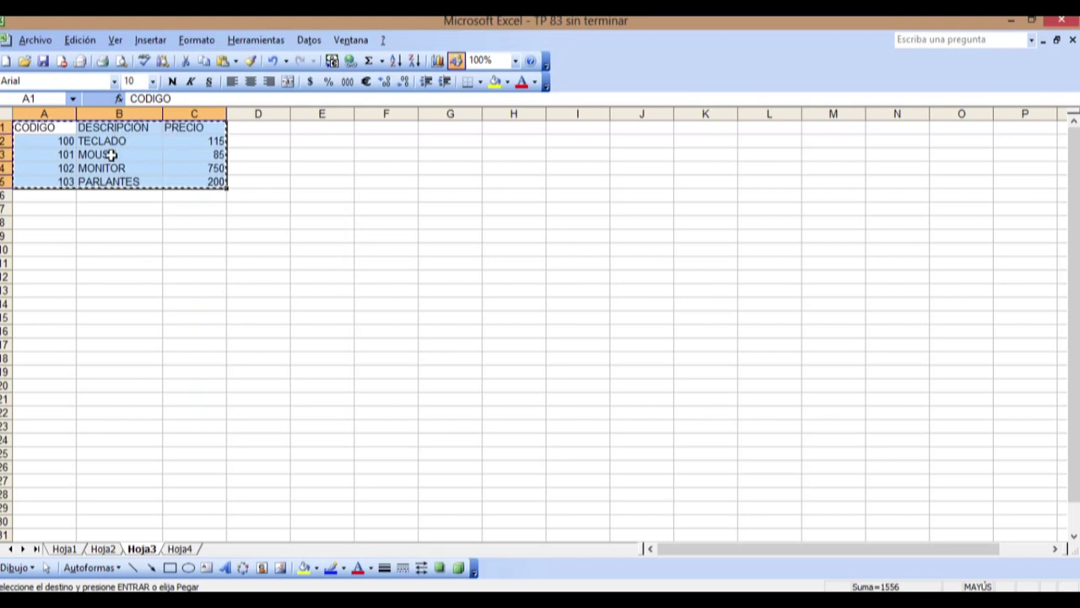
# Try pasting the cut product table at A1 on Hoja4, and undo the paste
pyautogui.click(180, 548)
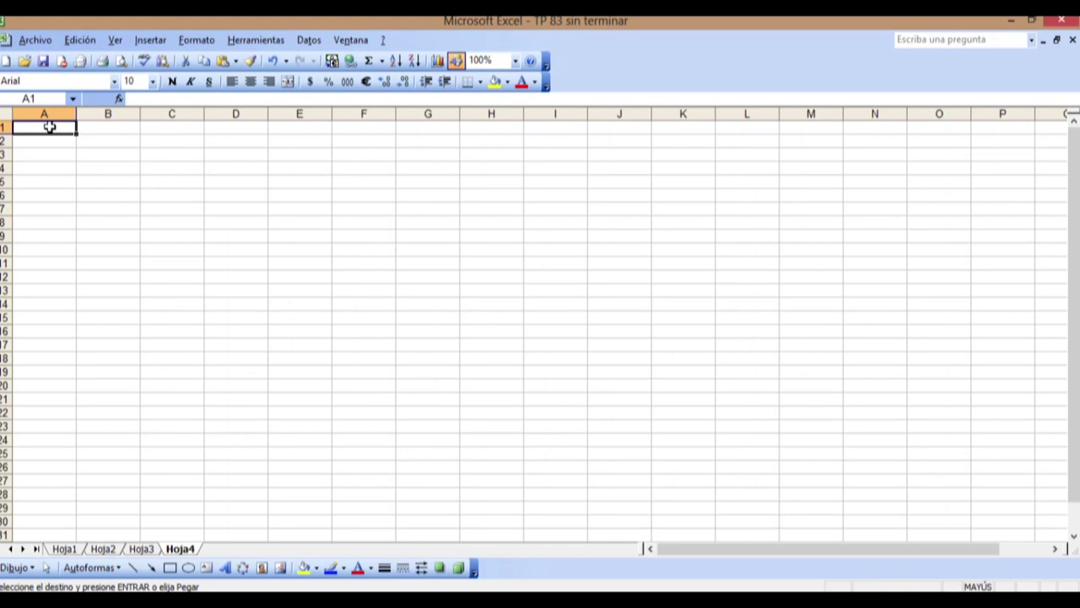
pyautogui.hotkey('ctrl', 'v')
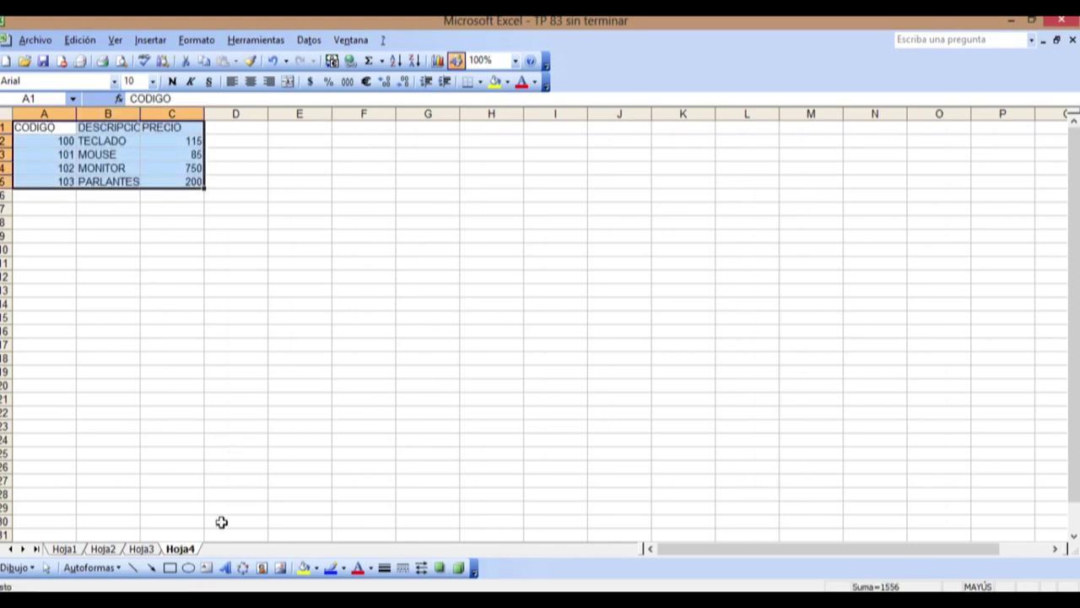
pyautogui.click(141, 549)
pyautogui.click(68, 200)
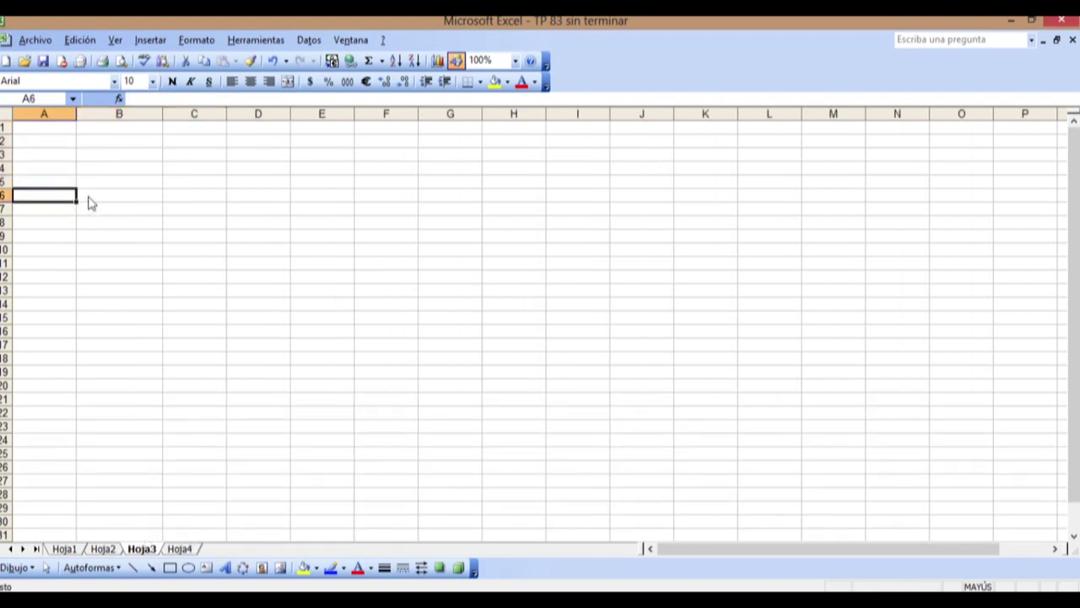
pyautogui.click(185, 549)
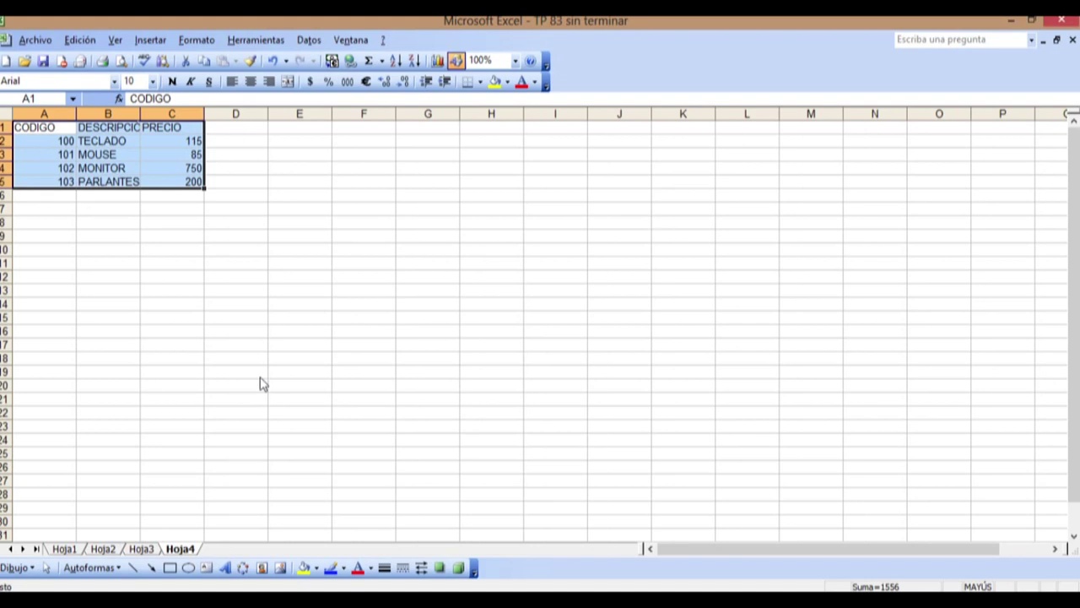
pyautogui.click(260, 375)
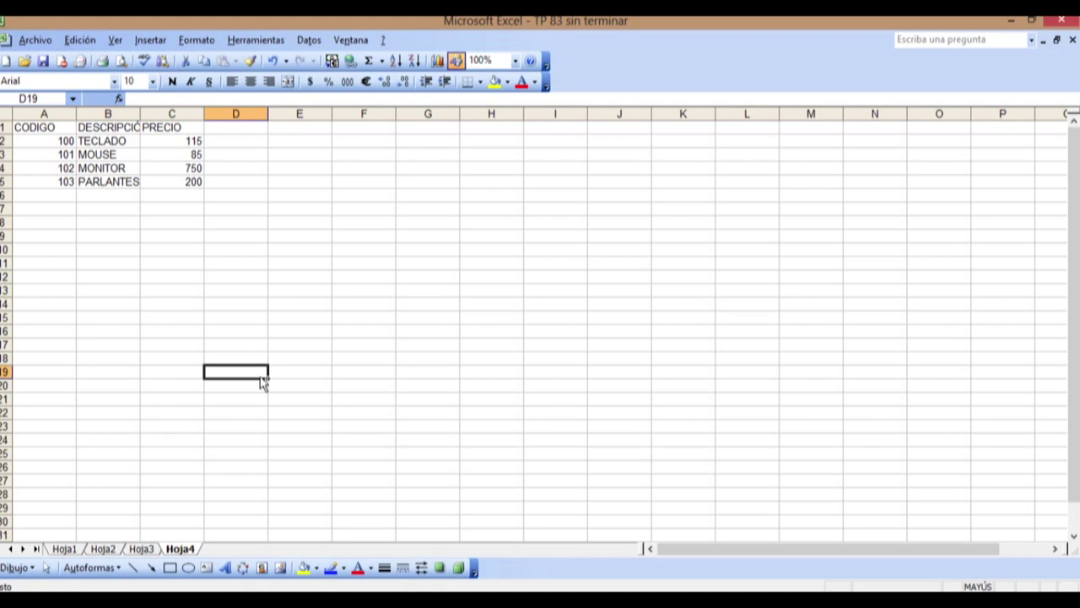
pyautogui.hotkey('ctrl', 'z')
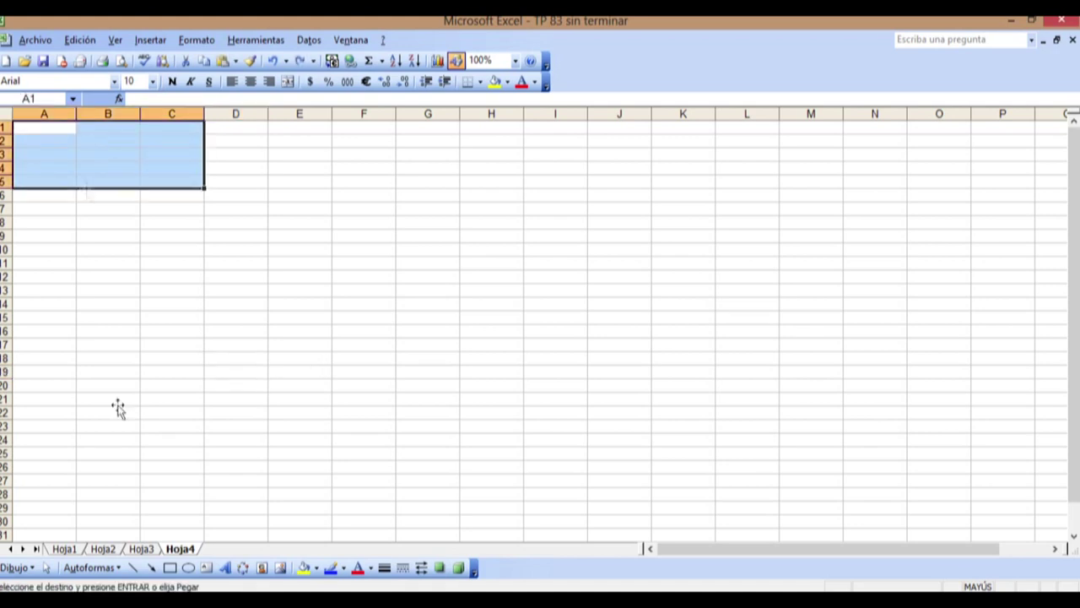
# Paste the table cut from Hoja3 at A1 on Hoja4 and check both sheets
pyautogui.click(141, 548)
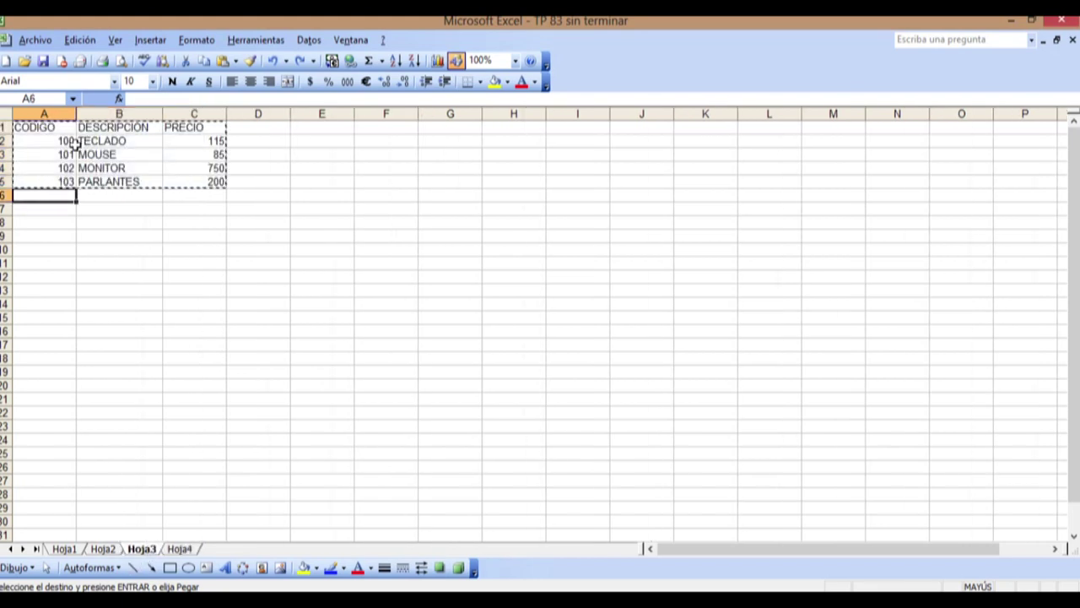
pyautogui.click(180, 549)
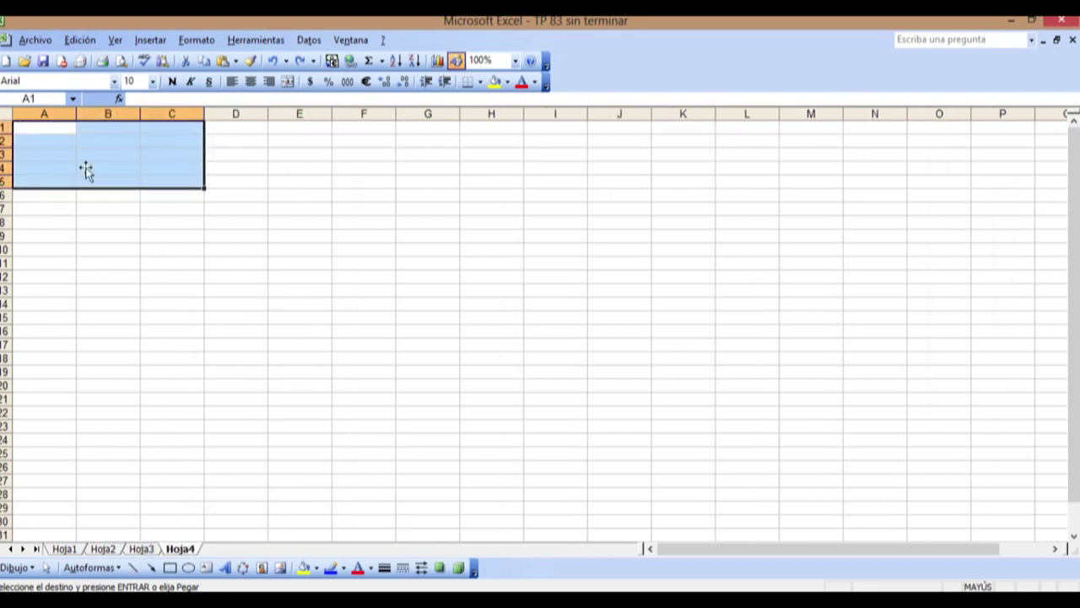
pyautogui.rightClick(66, 132)
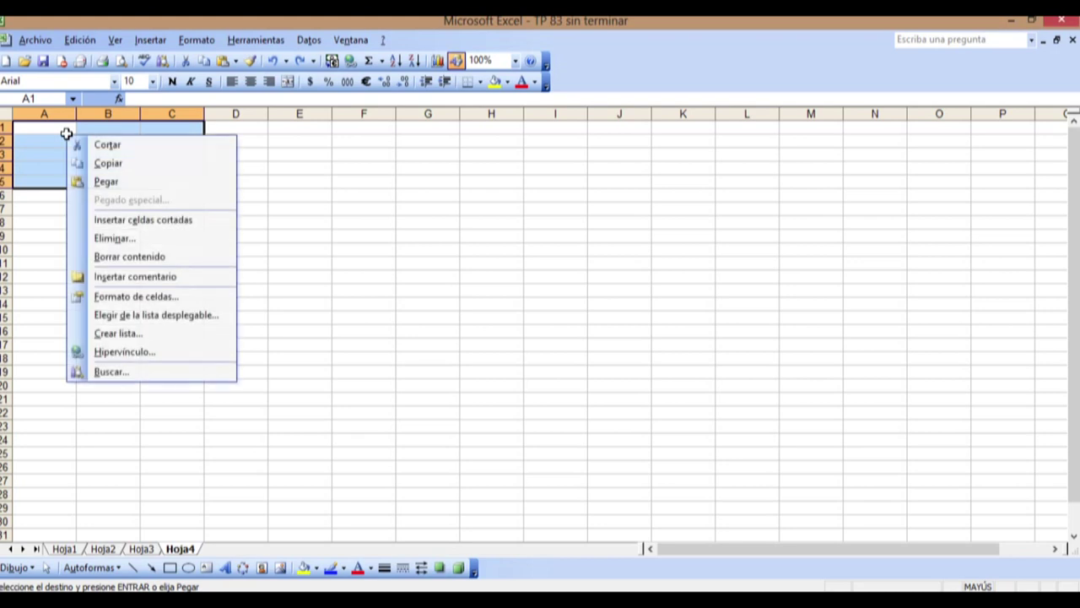
pyautogui.click(110, 187)
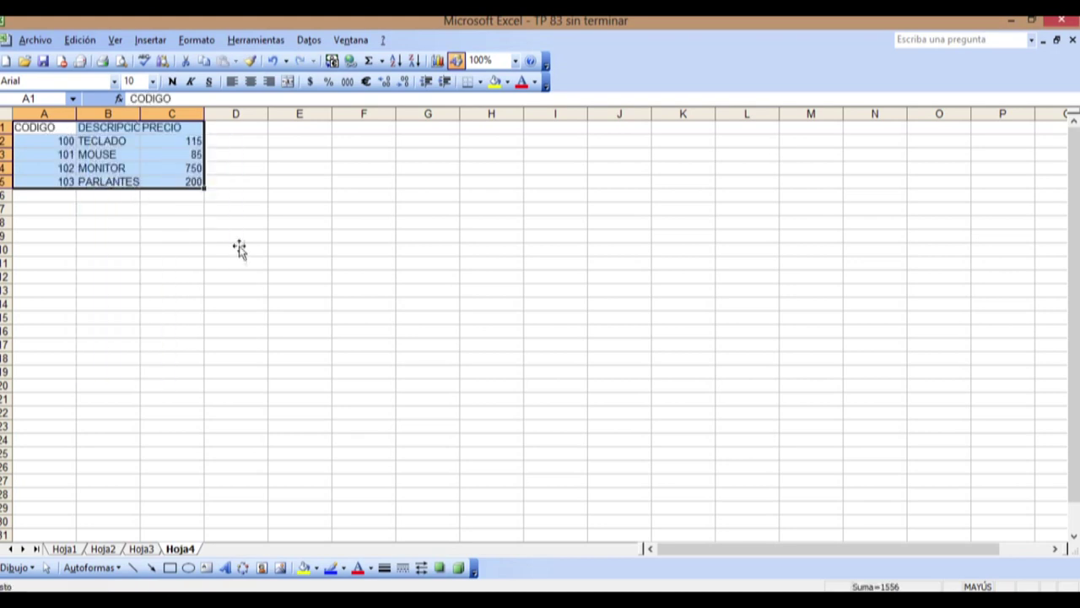
pyautogui.click(239, 249)
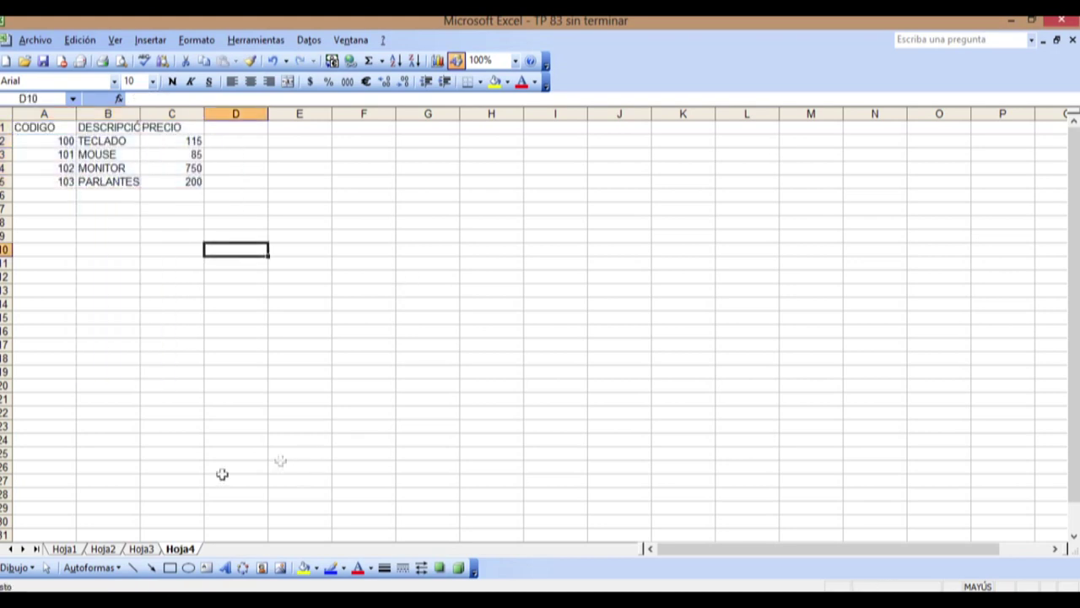
pyautogui.click(141, 548)
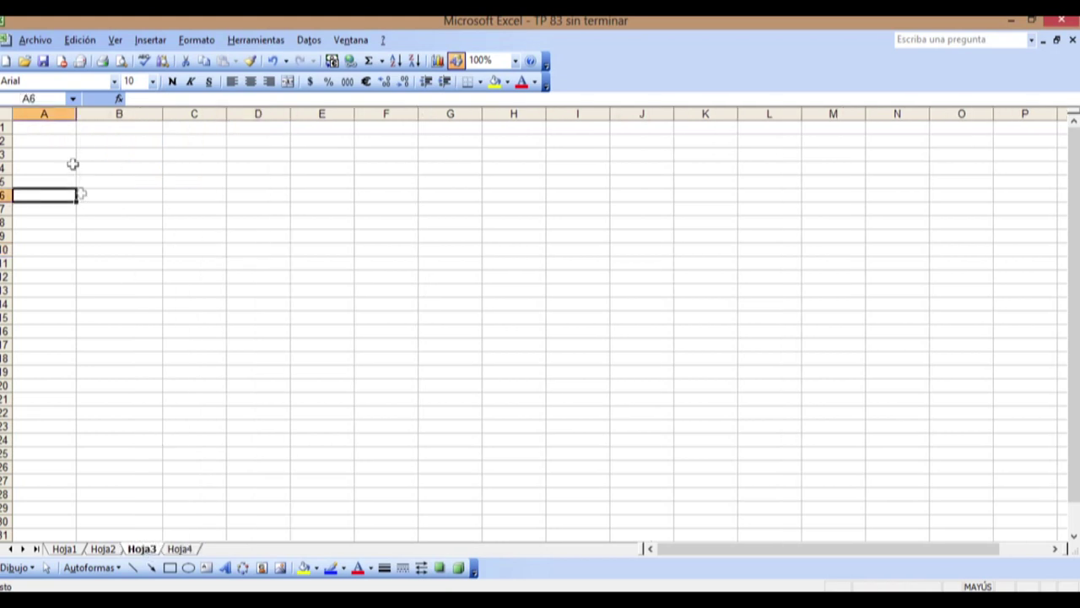
pyautogui.click(179, 549)
pyautogui.click(226, 468)
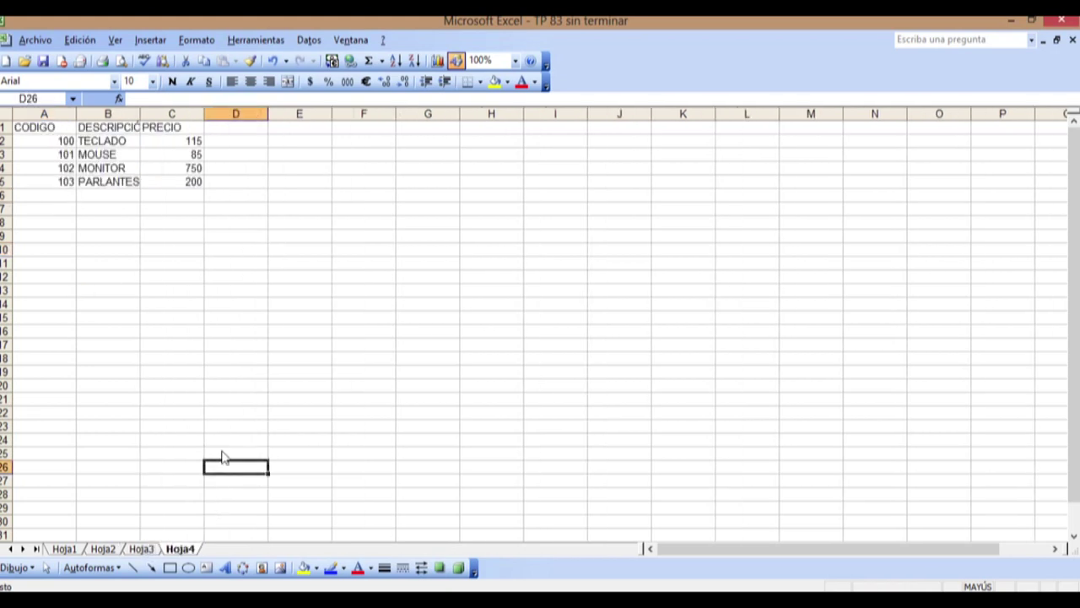
pyautogui.click(85, 252)
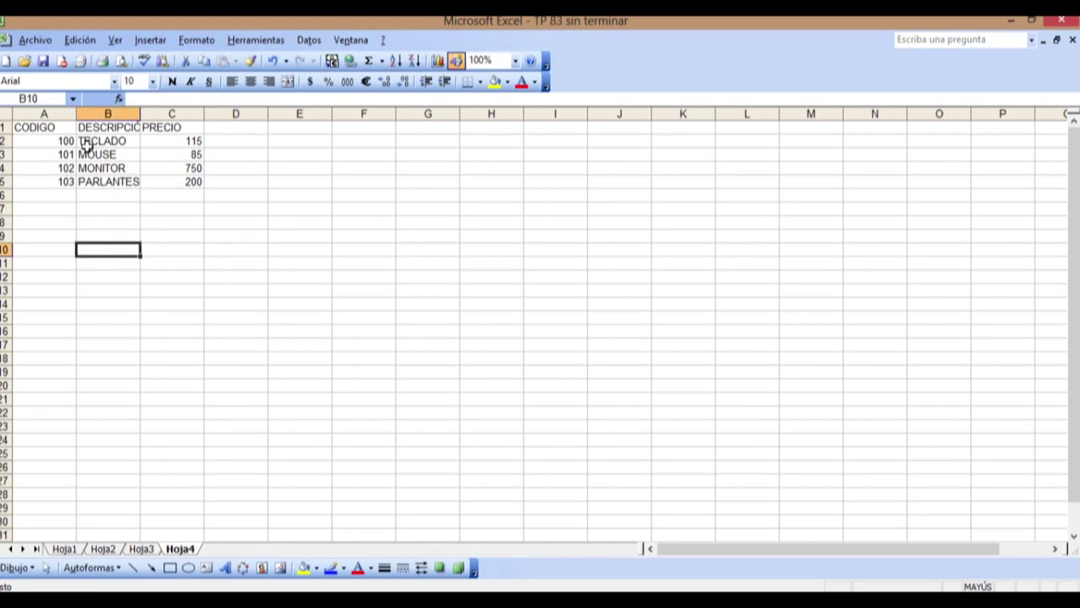
# Copy the product table A1:C5 from Hoja4 to A1 on Hoja3 and compare the two sheets
pyautogui.moveTo(198, 179); pyautogui.dragTo(33, 125)
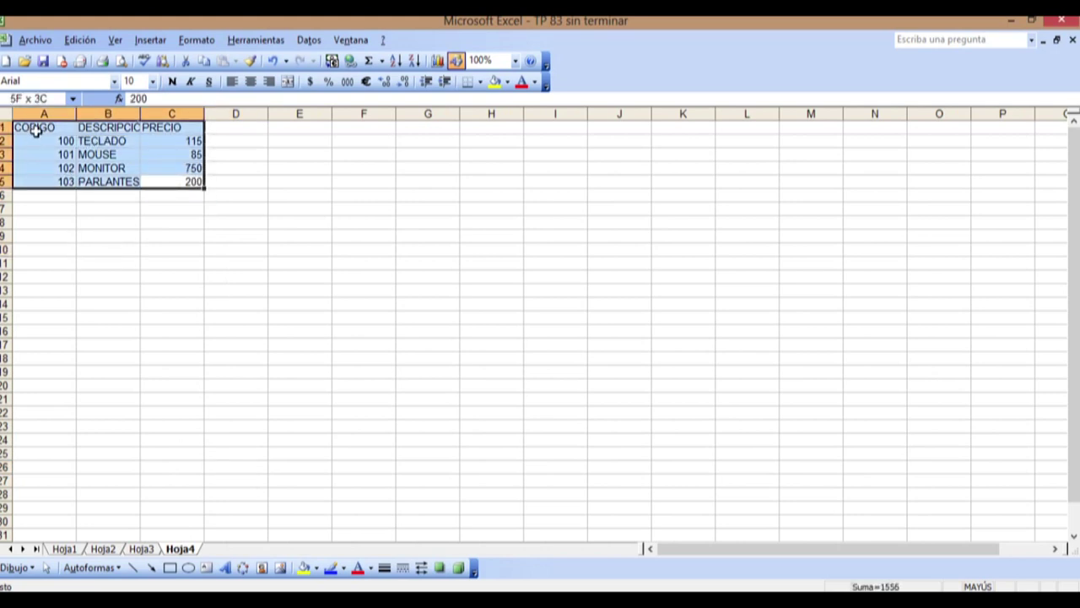
pyautogui.rightClick(101, 140)
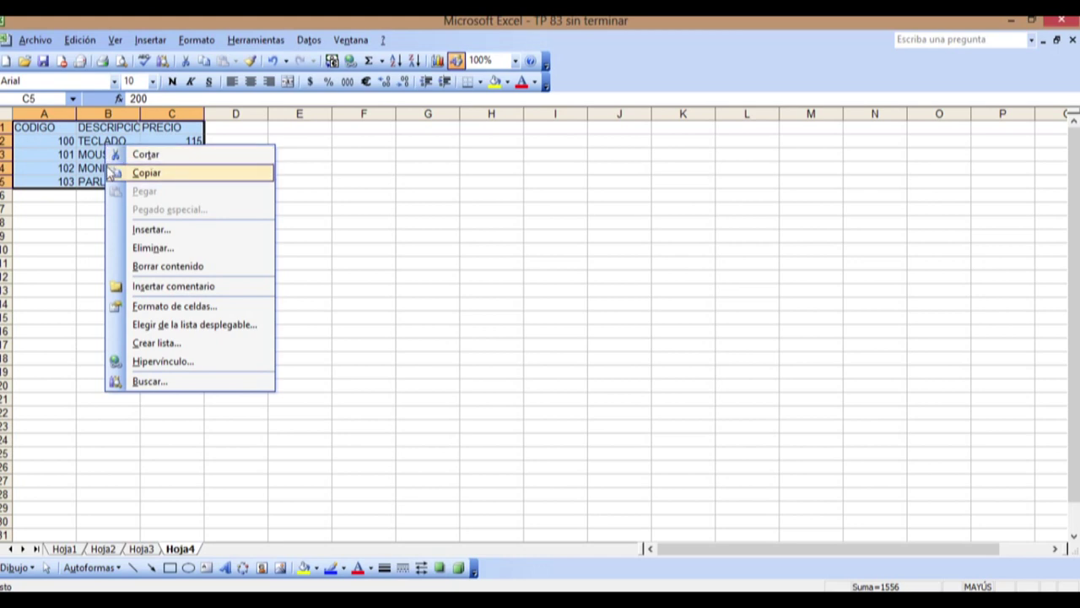
pyautogui.click(161, 174)
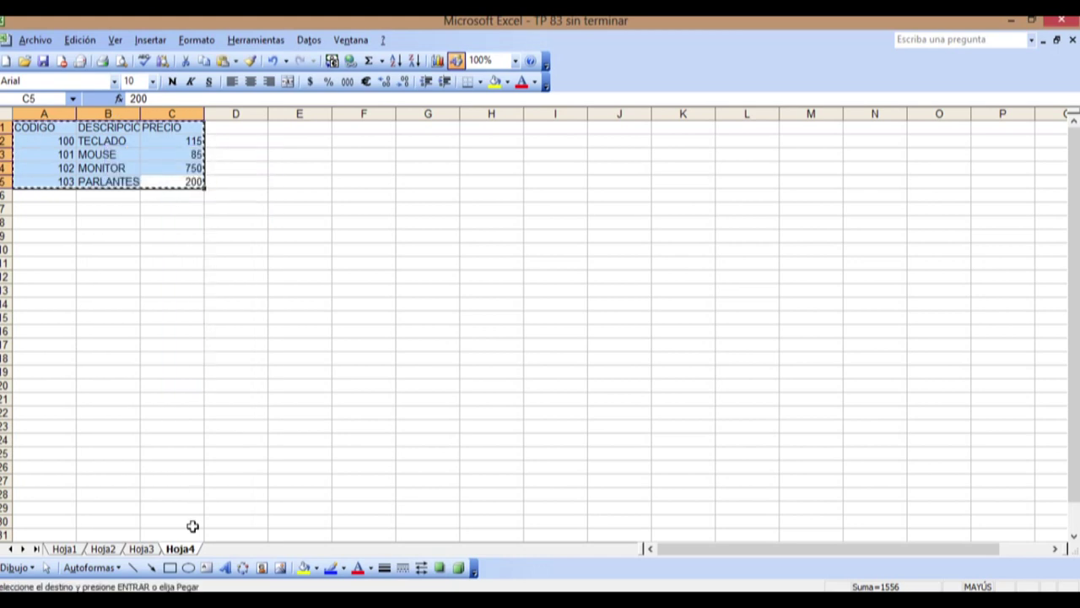
pyautogui.click(145, 549)
pyautogui.click(45, 127)
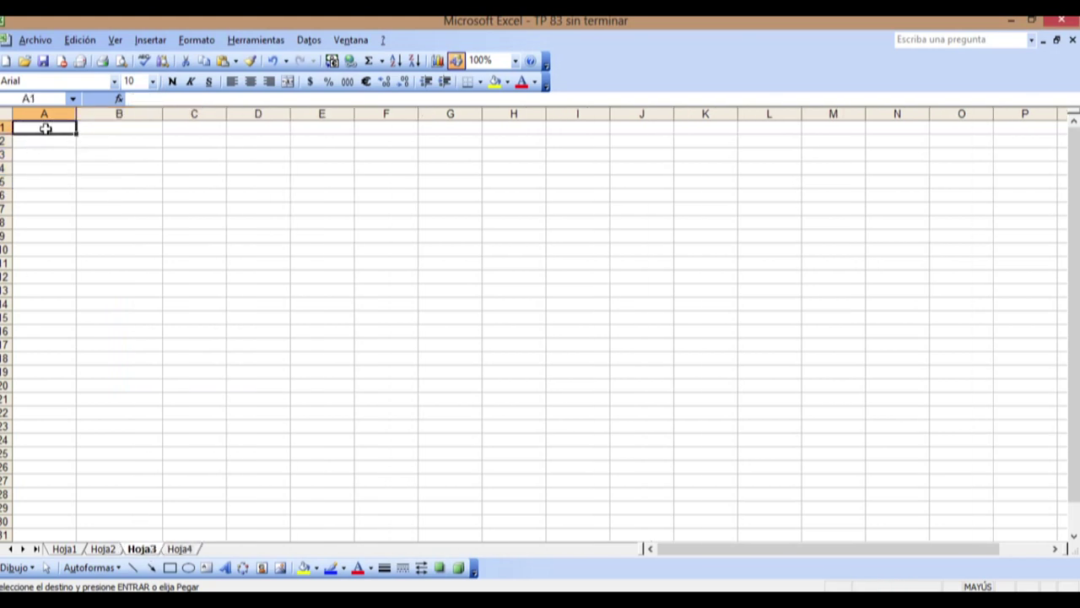
pyautogui.press('Return')
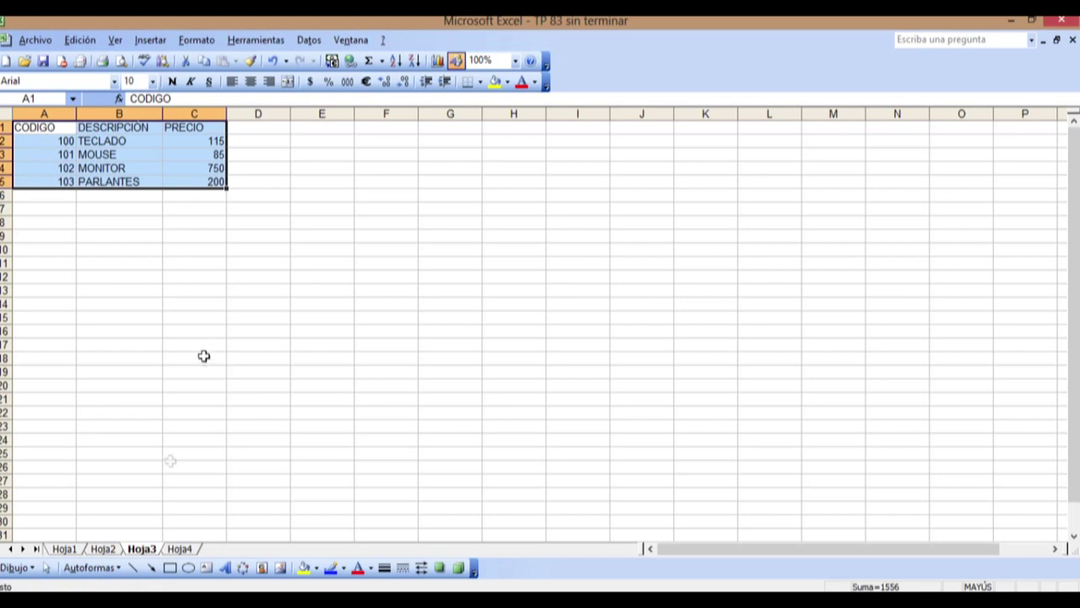
pyautogui.click(179, 549)
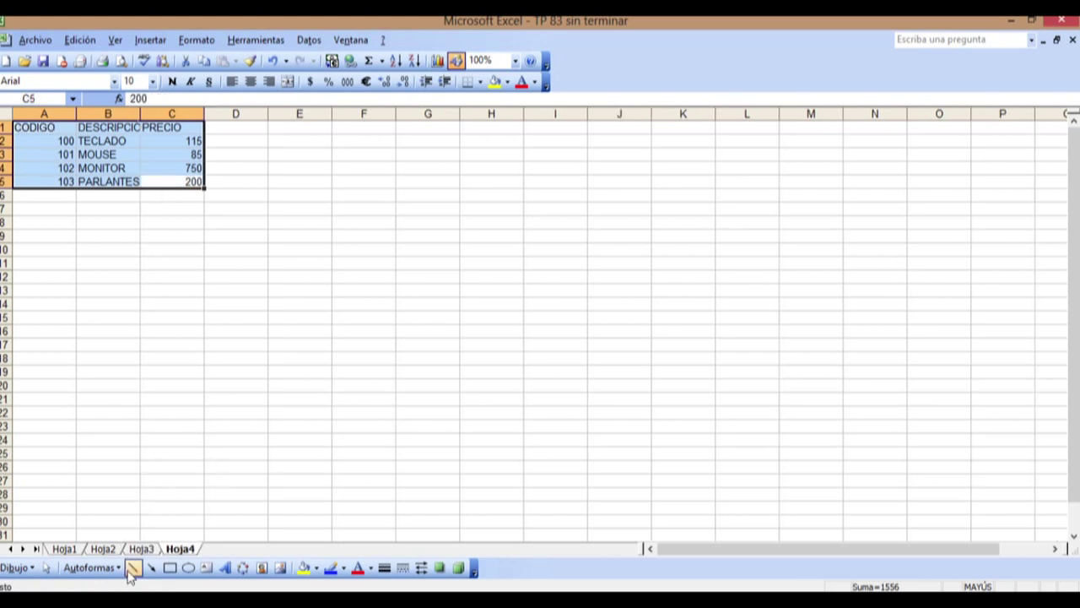
pyautogui.click(148, 549)
pyautogui.click(179, 549)
pyautogui.click(142, 549)
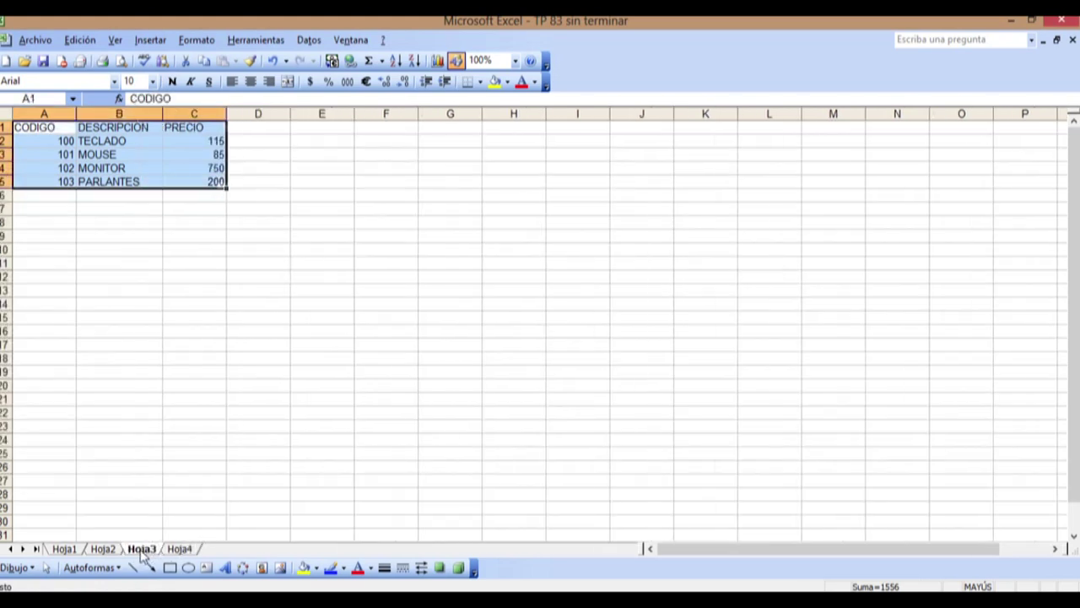
pyautogui.click(216, 454)
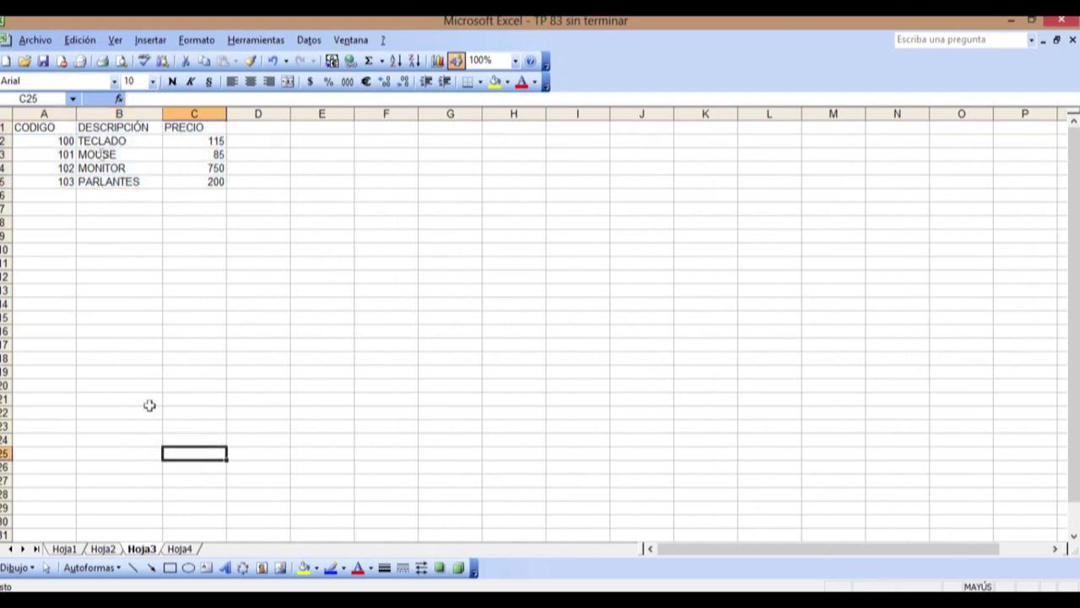
# Clear the descriptions and prices in B2:C5 on Hoja3, keeping the headers and the product codes
pyautogui.click(135, 315)
pyautogui.moveTo(115, 141); pyautogui.dragTo(209, 182)
pyautogui.rightClick(210, 181)
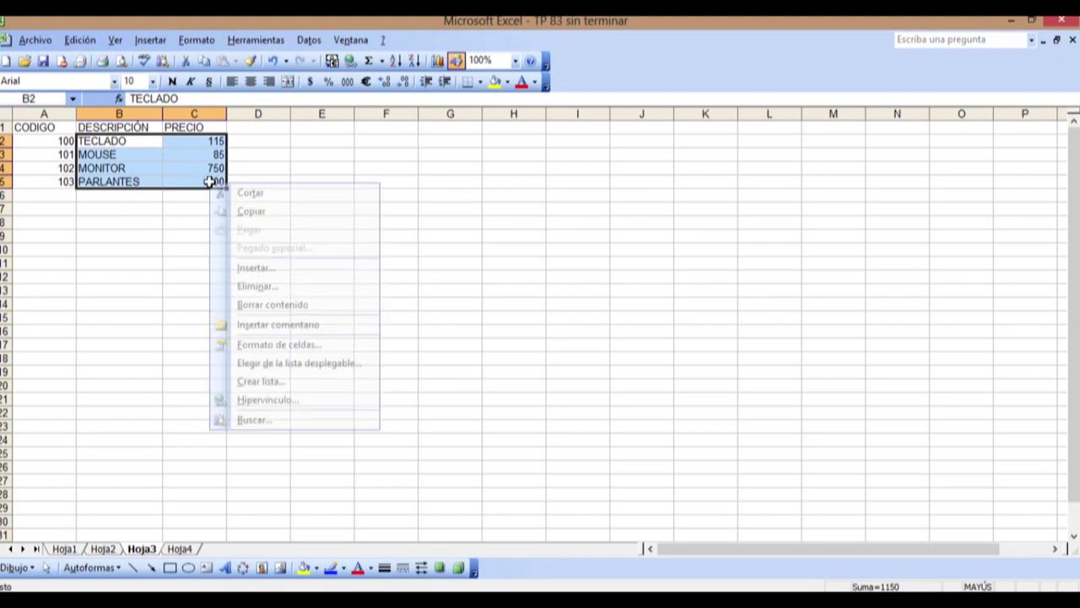
pyautogui.click(272, 305)
pyautogui.click(198, 304)
# Compare the code list on Hoja3 with the full product table on Hoja4, ending on Hoja4
pyautogui.click(178, 548)
pyautogui.click(193, 276)
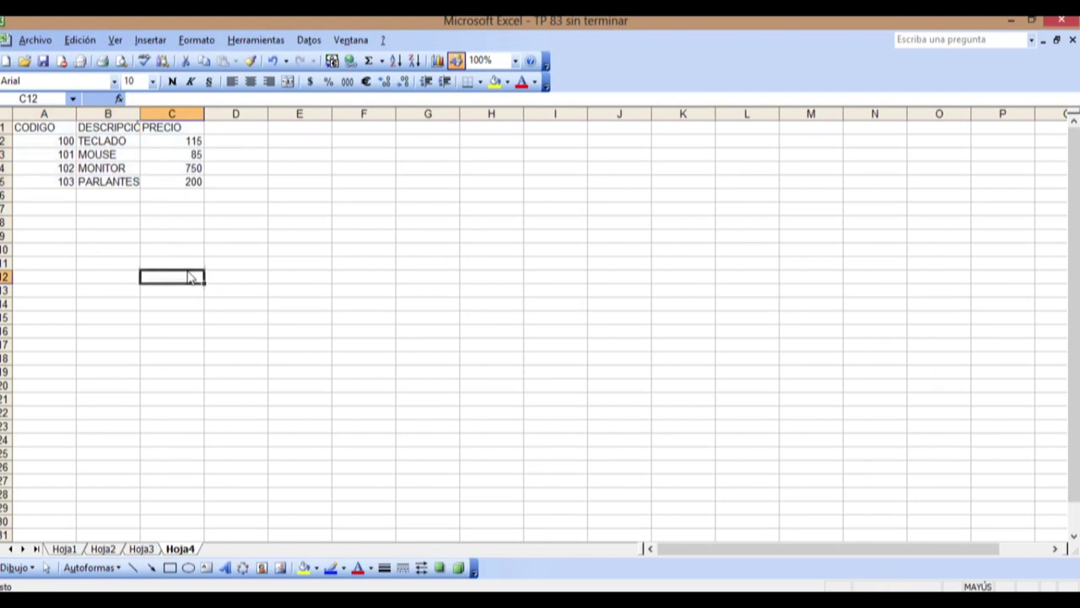
pyautogui.click(141, 548)
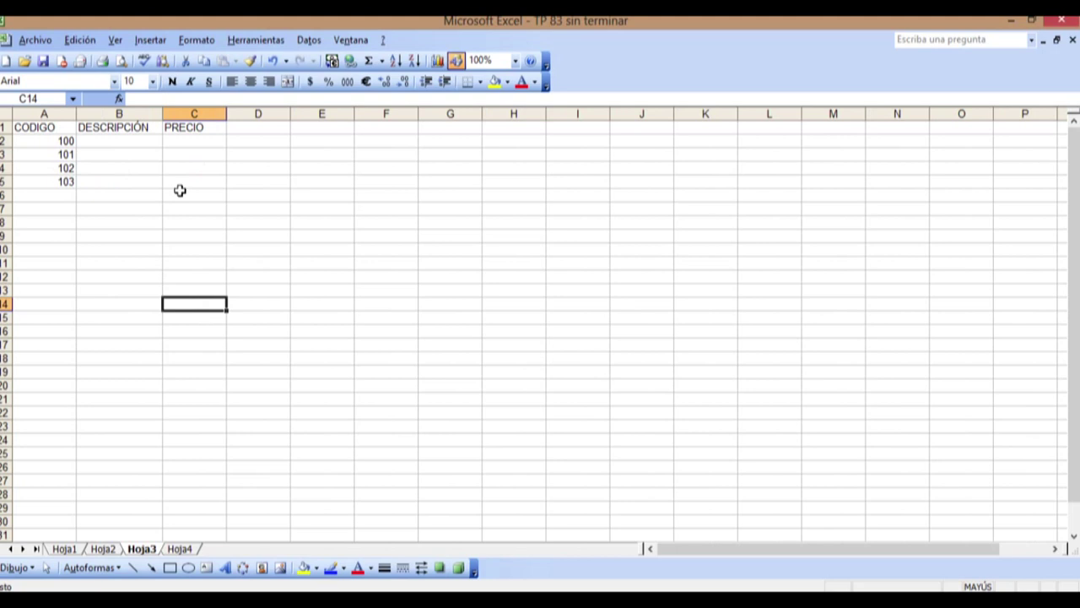
pyautogui.click(103, 144)
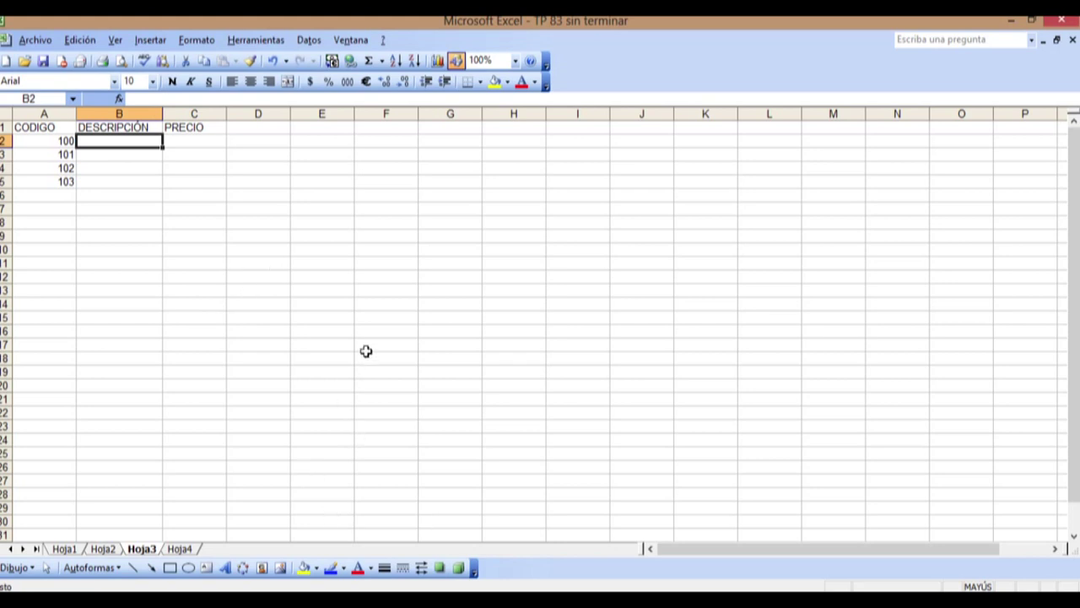
pyautogui.moveTo(67, 358); pyautogui.dragTo(191, 499)
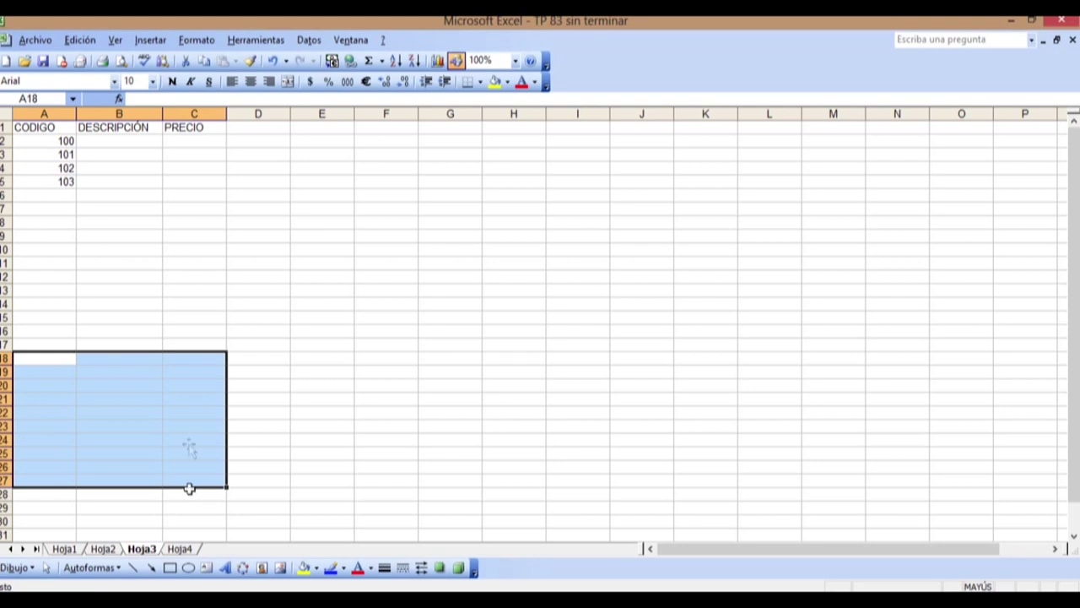
pyautogui.click(181, 549)
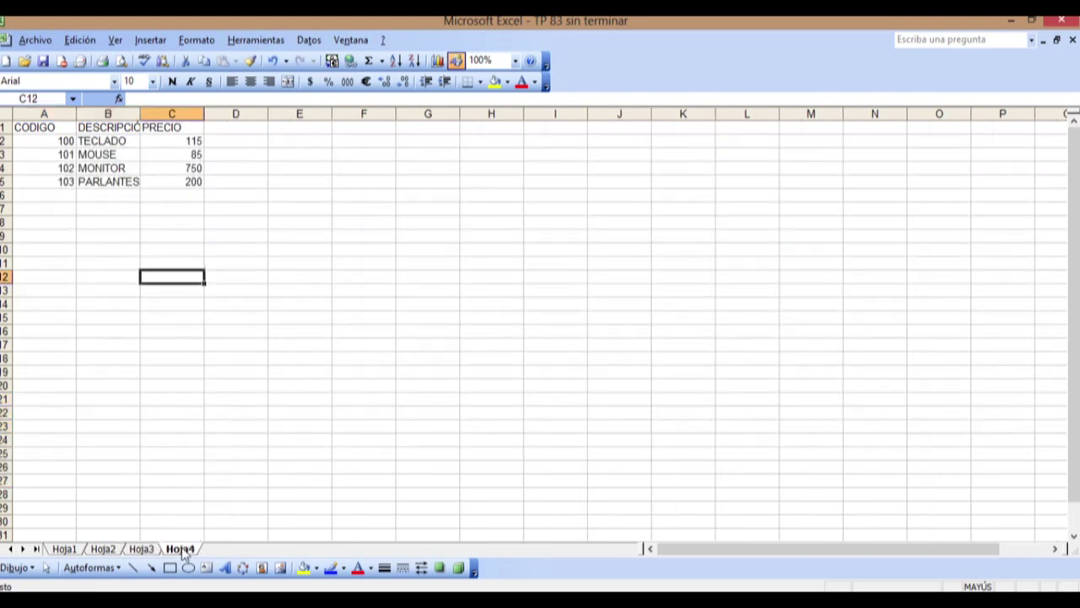
pyautogui.click(142, 549)
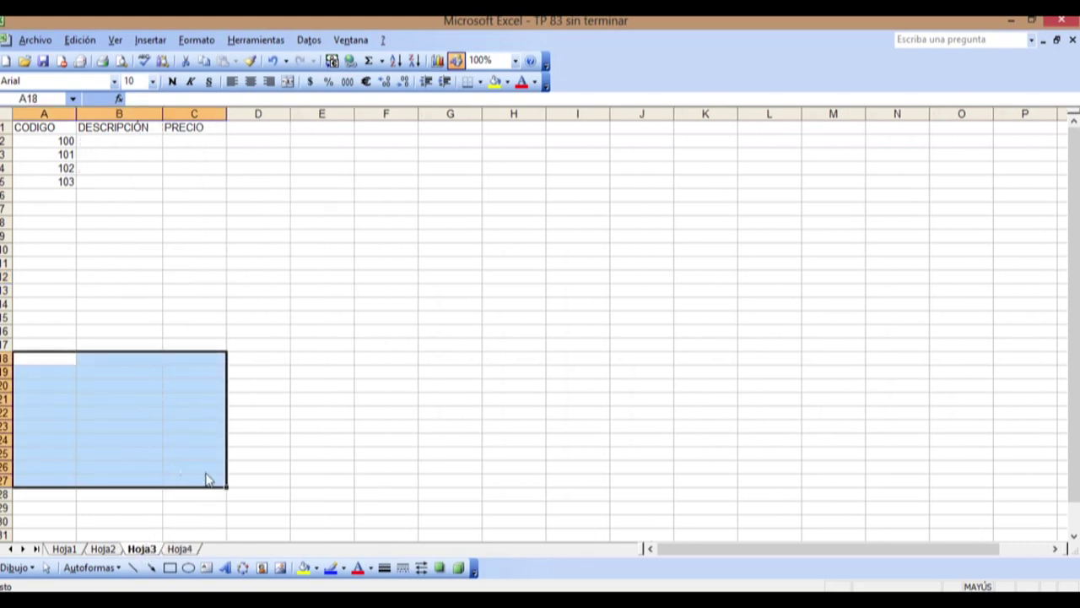
pyautogui.click(294, 425)
pyautogui.moveTo(72, 331); pyautogui.dragTo(195, 443)
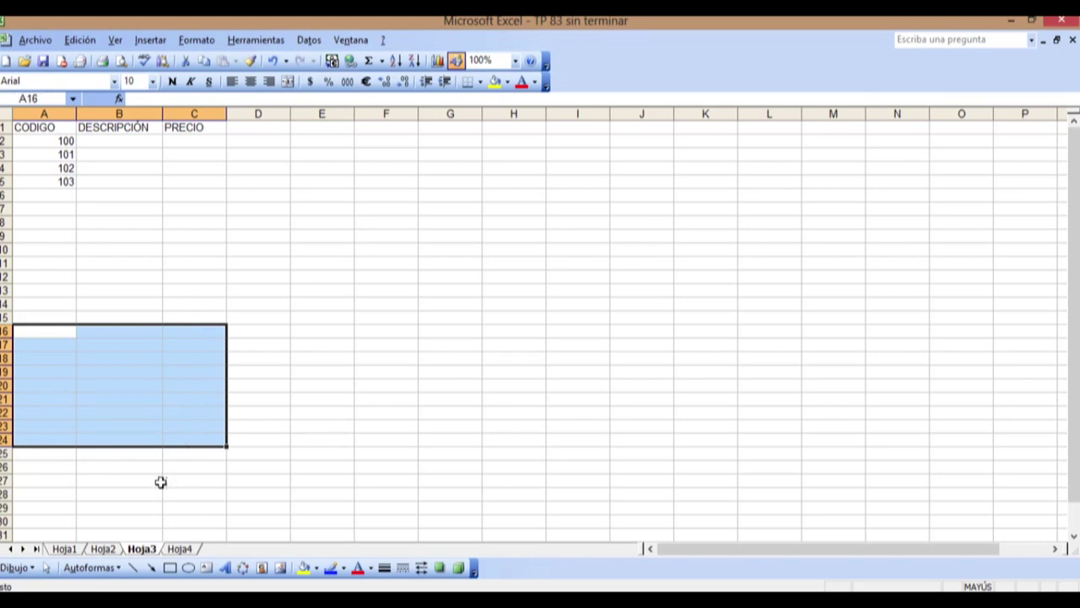
pyautogui.click(301, 410)
pyautogui.moveTo(72, 331); pyautogui.dragTo(200, 465)
pyautogui.click(180, 549)
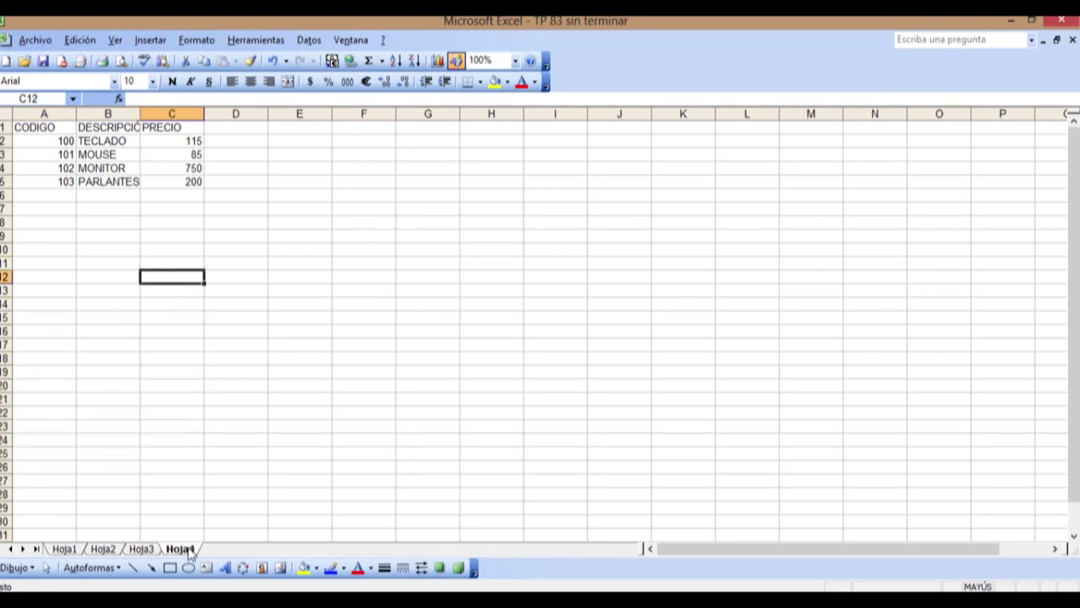
# In B2 on Hoja3, start a BUSCARV formula that uses the code in A2 as the lookup value
pyautogui.click(144, 549)
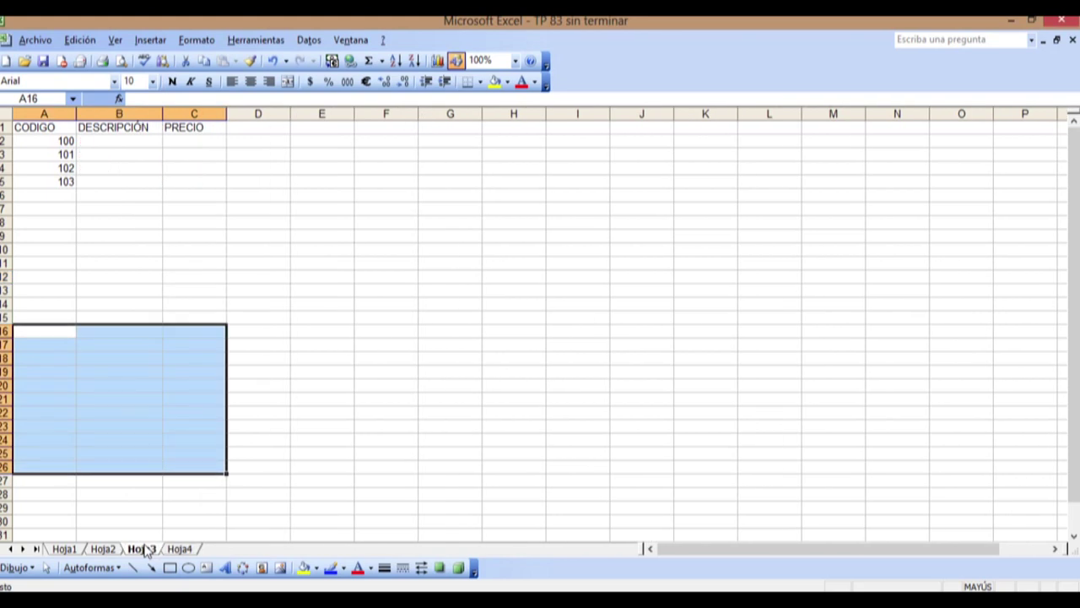
pyautogui.click(269, 441)
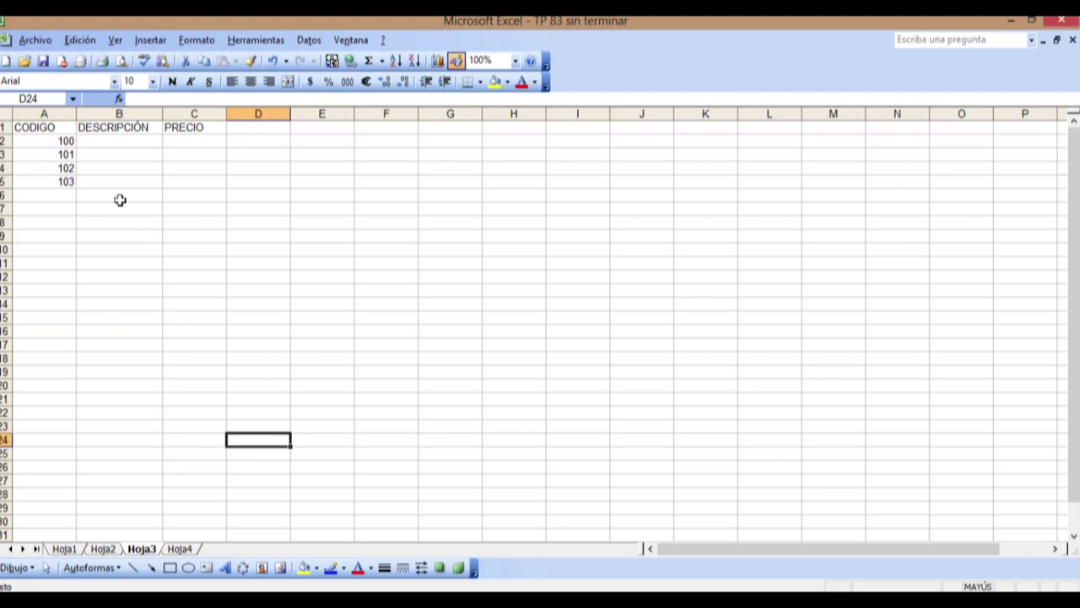
pyautogui.click(120, 141)
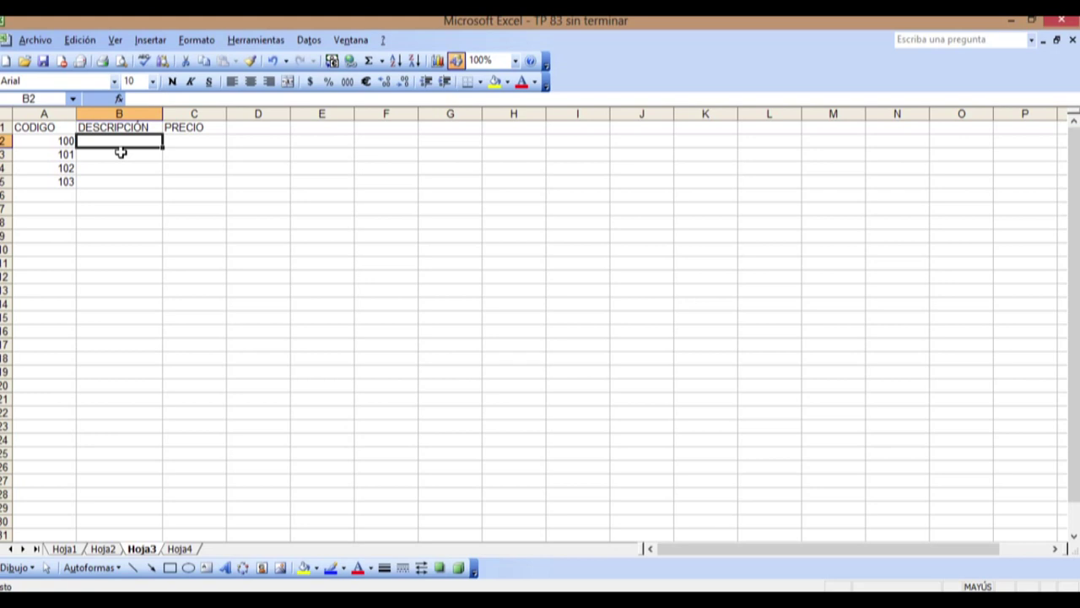
pyautogui.write('=')
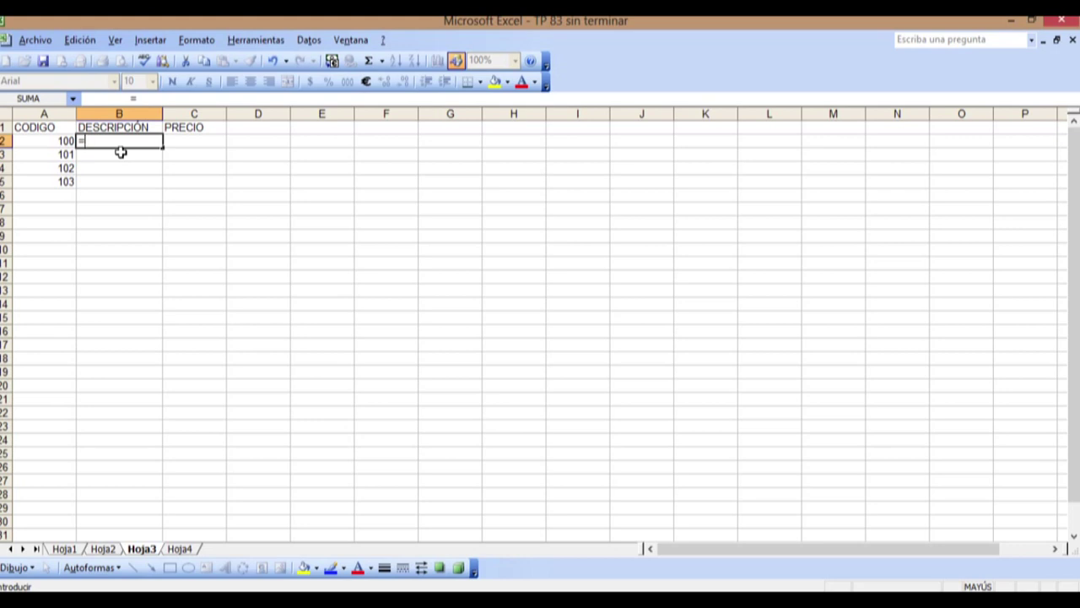
pyautogui.press('capslock')
pyautogui.write('buscar')
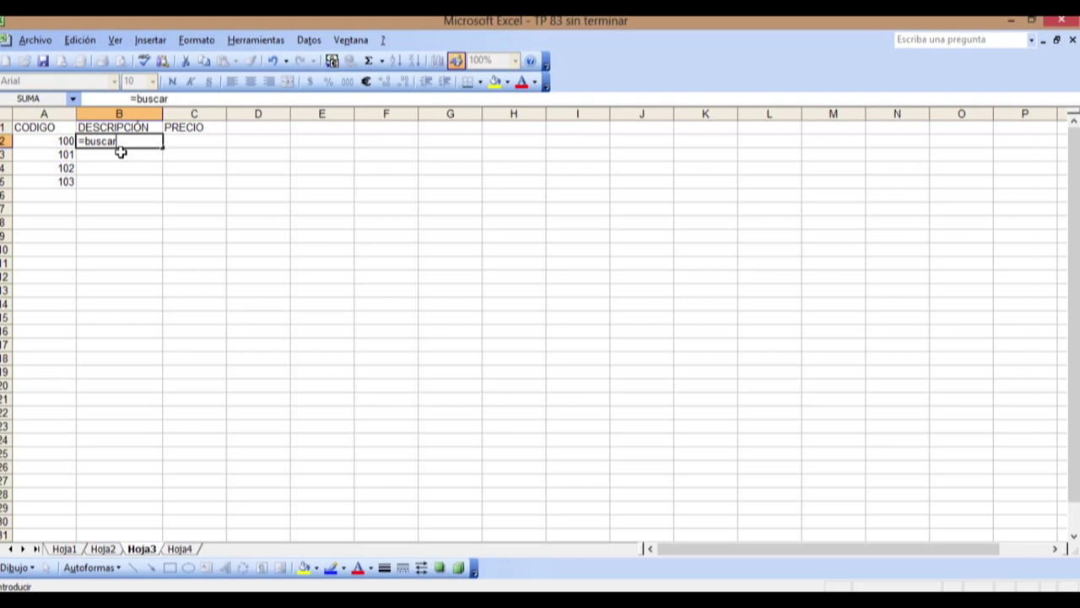
pyautogui.write('v')
pyautogui.write('(')
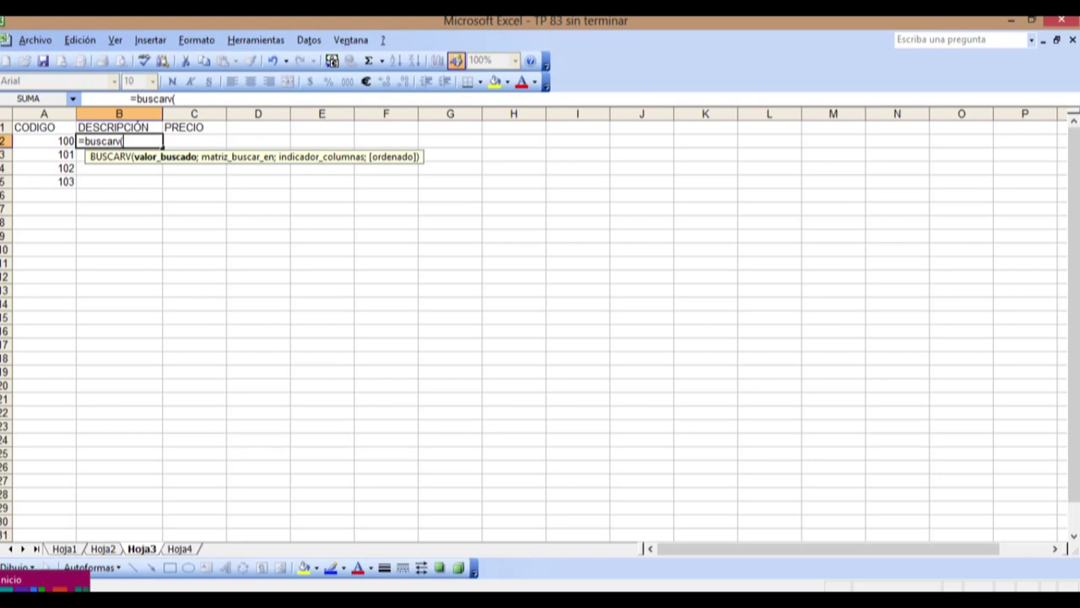
pyautogui.click(64, 144)
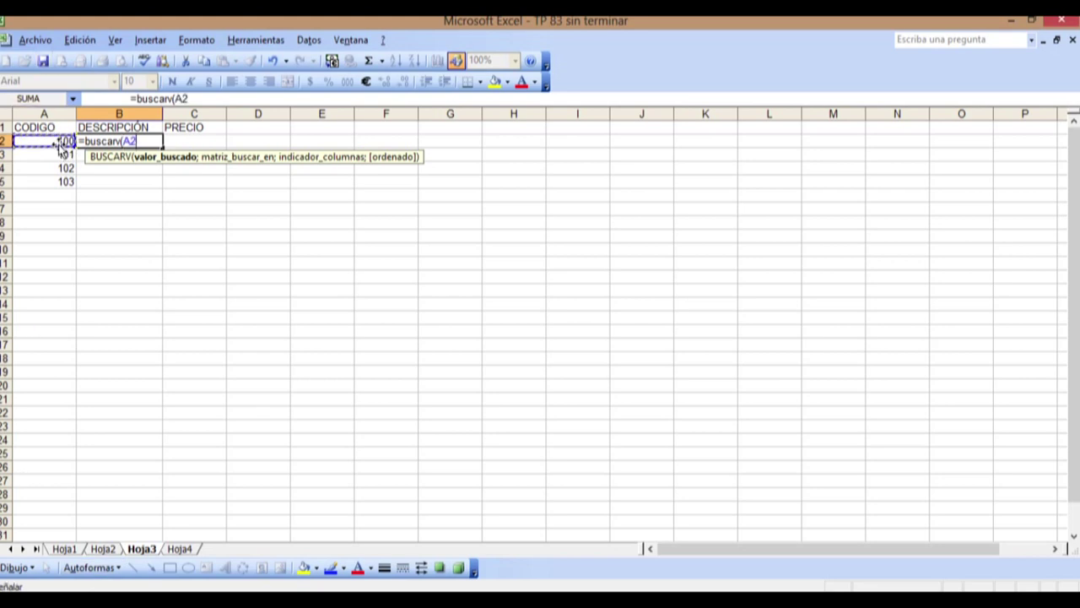
pyautogui.write(';')
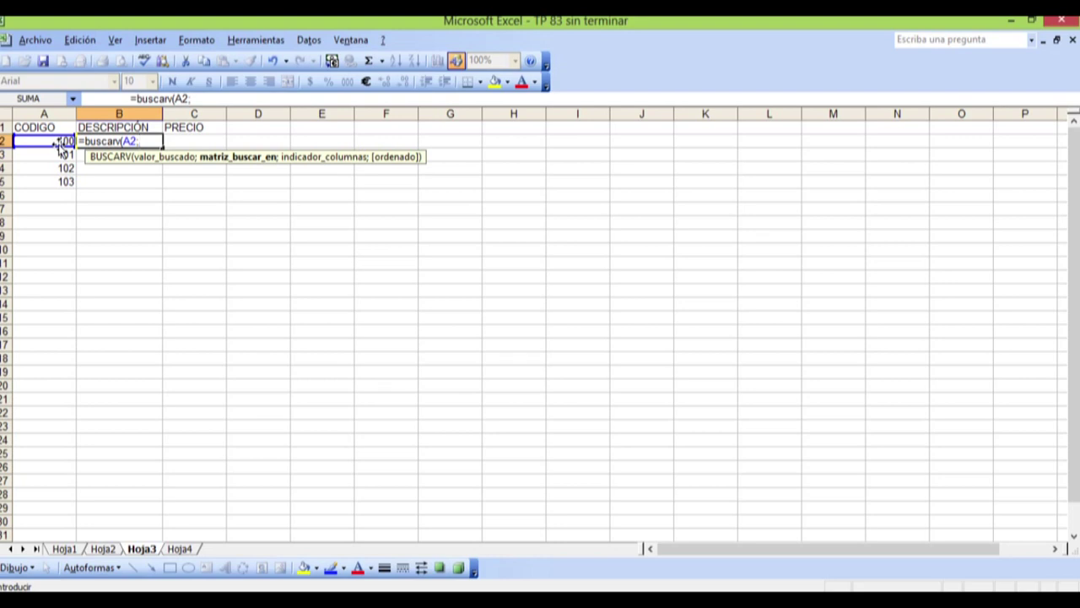
# Complete the BUSCARV formula in B2 with Hoja4!A1:C5 as the lookup table and 2 as the column index
pyautogui.click(186, 548)
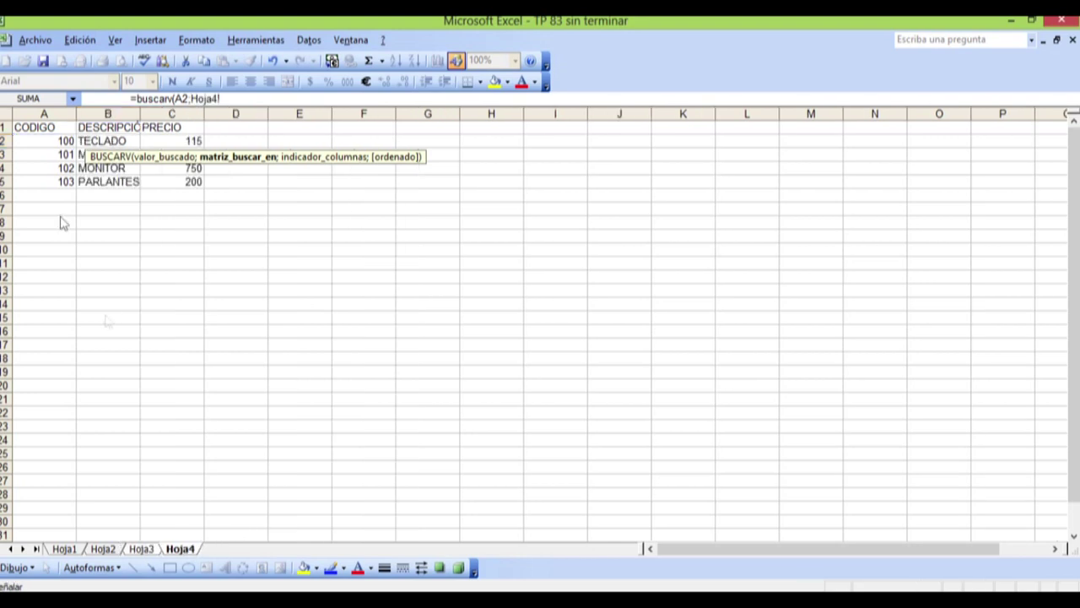
pyautogui.click(33, 129)
pyautogui.moveTo(34, 129); pyautogui.dragTo(164, 181)
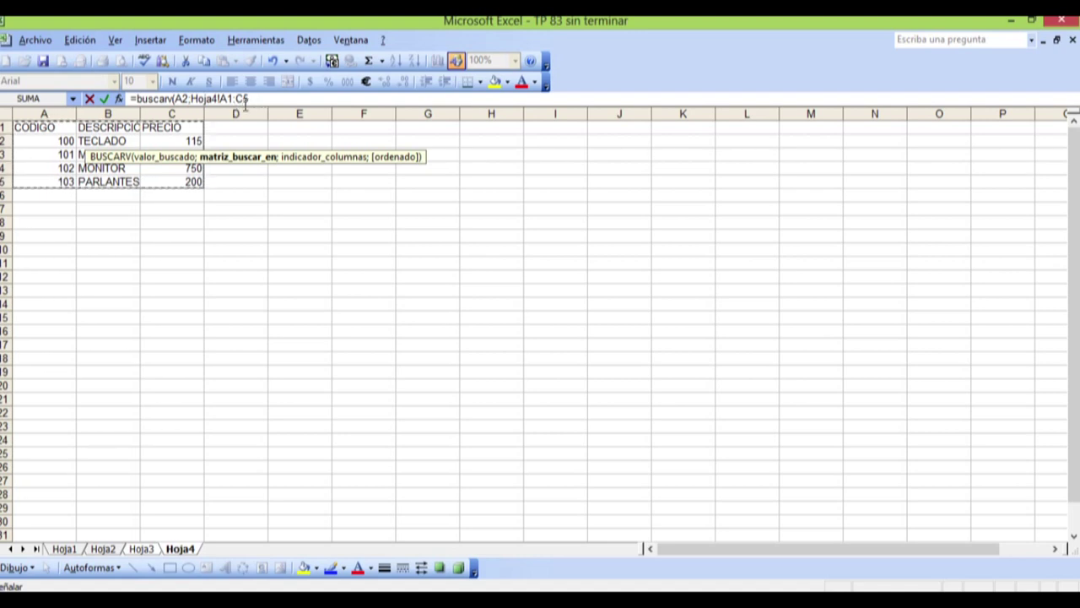
pyautogui.click(144, 549)
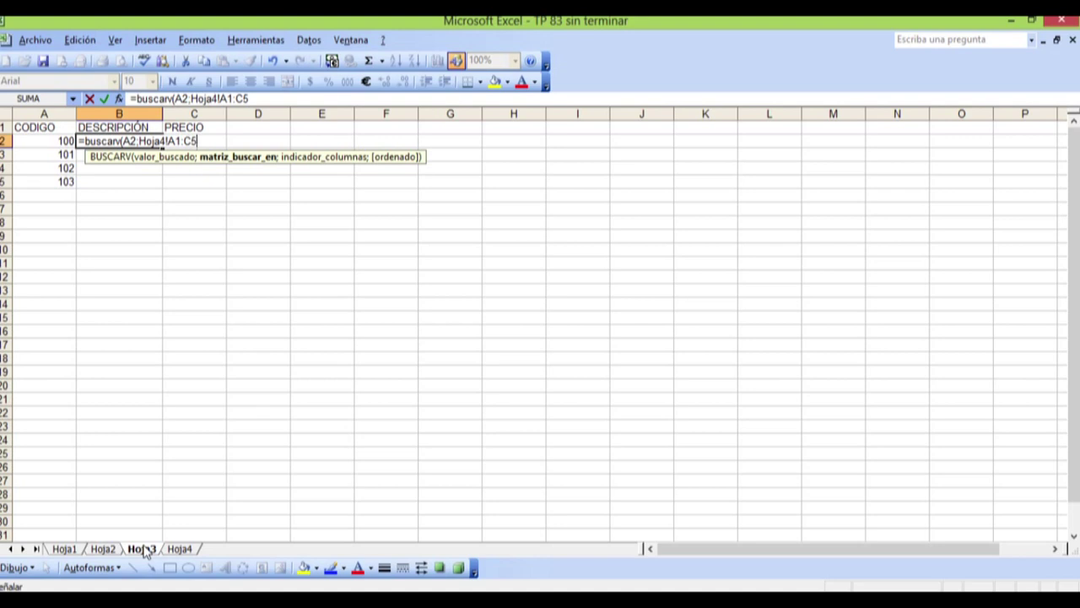
pyautogui.write(';')
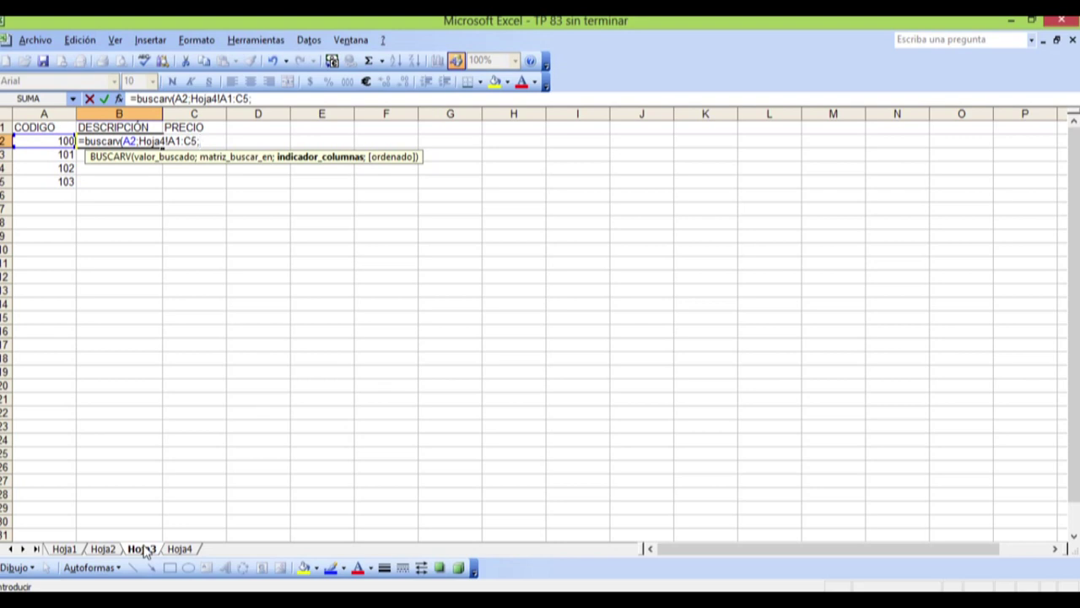
pyautogui.write('2)')
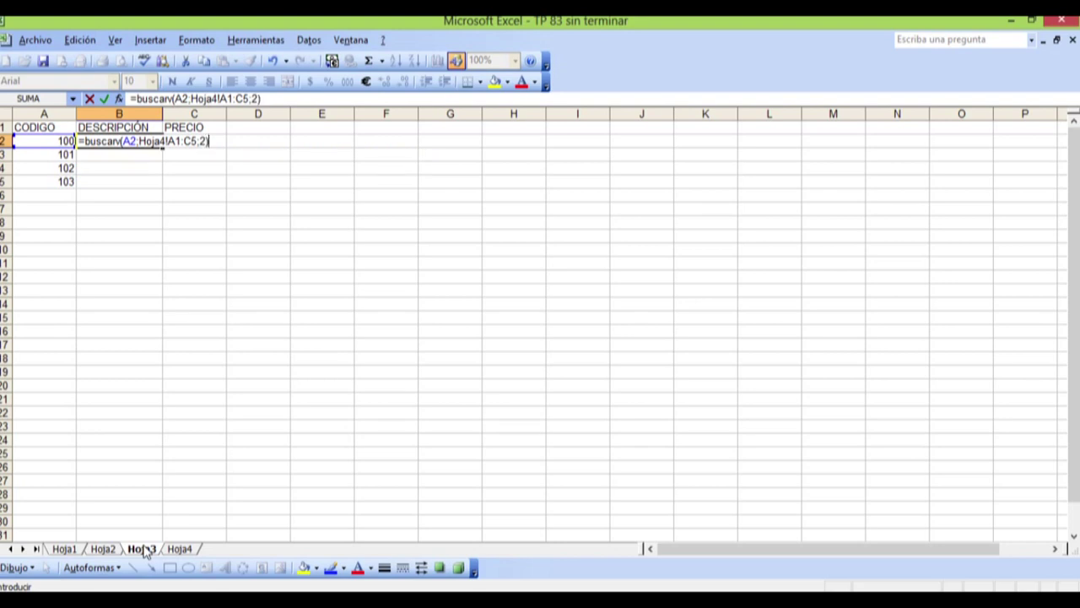
pyautogui.press('Return')
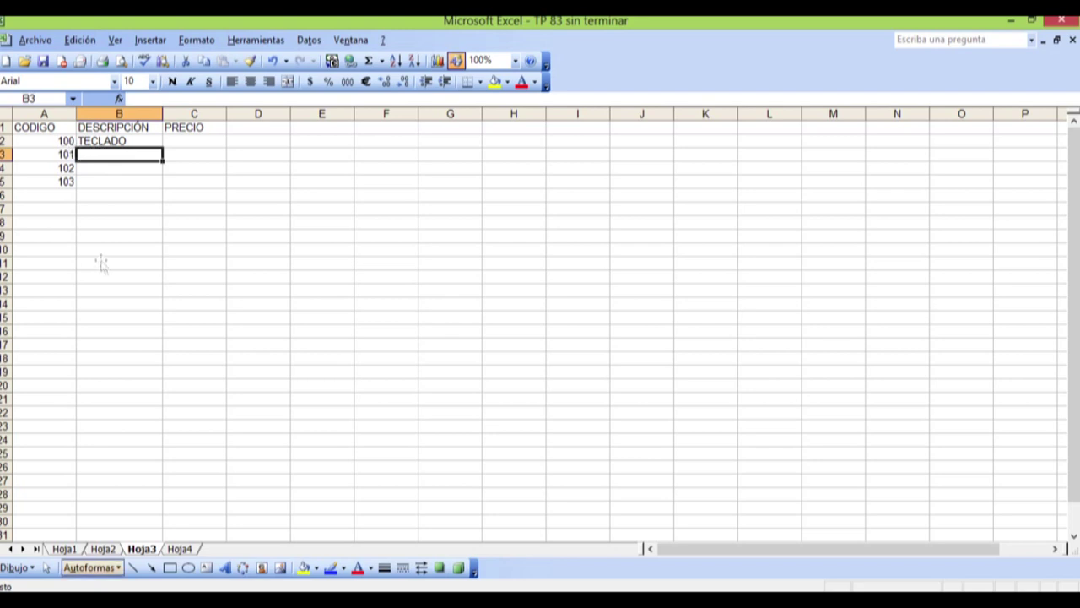
# Check the product table on Hoja4 and test the description lookup on Hoja3 with code 101 in A2
pyautogui.click(180, 550)
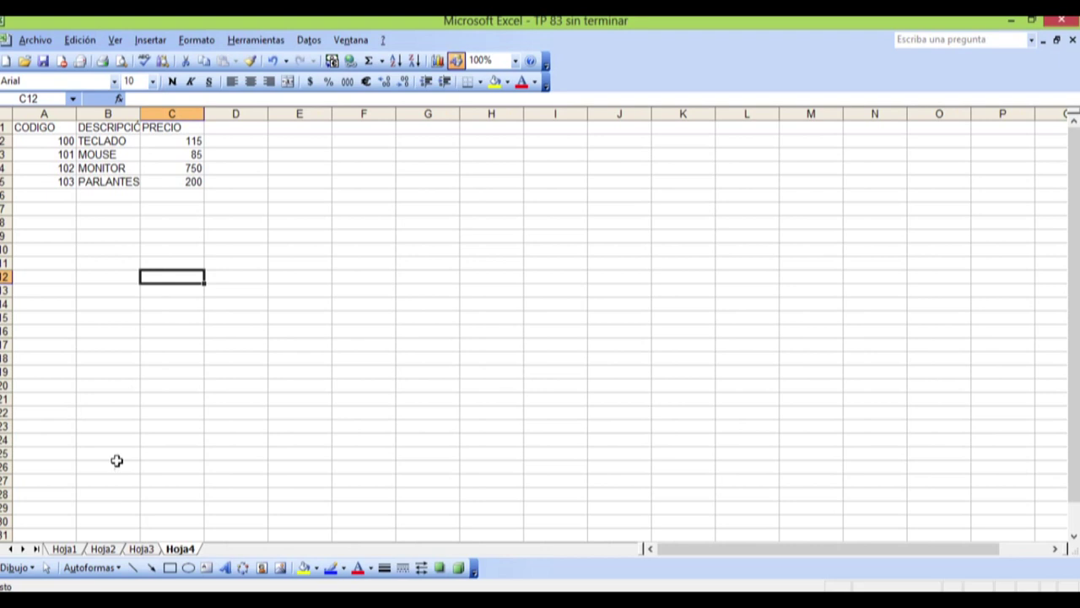
pyautogui.click(137, 550)
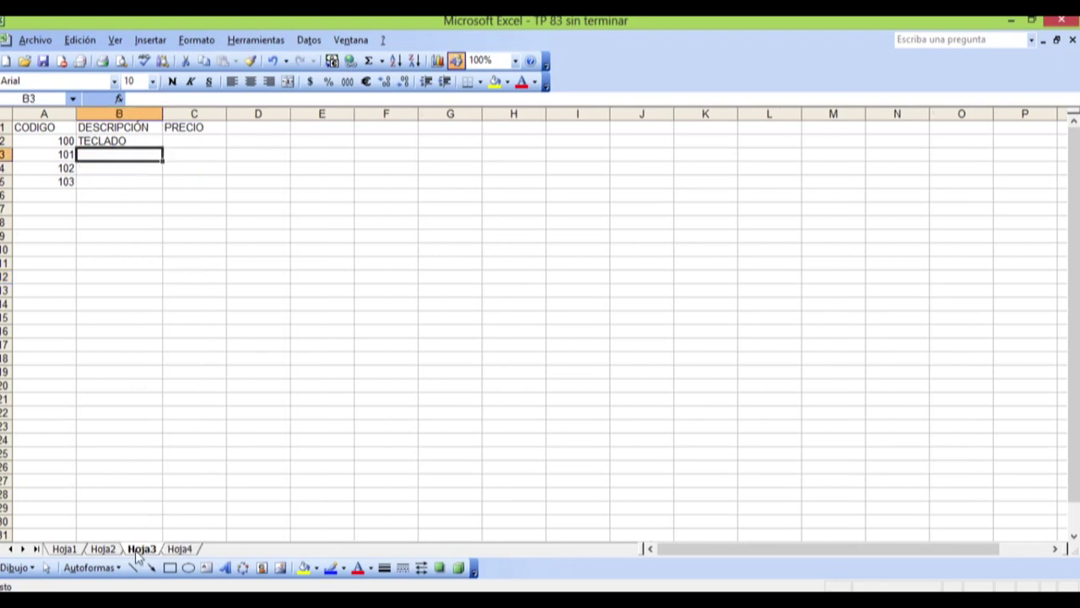
pyautogui.click(56, 141)
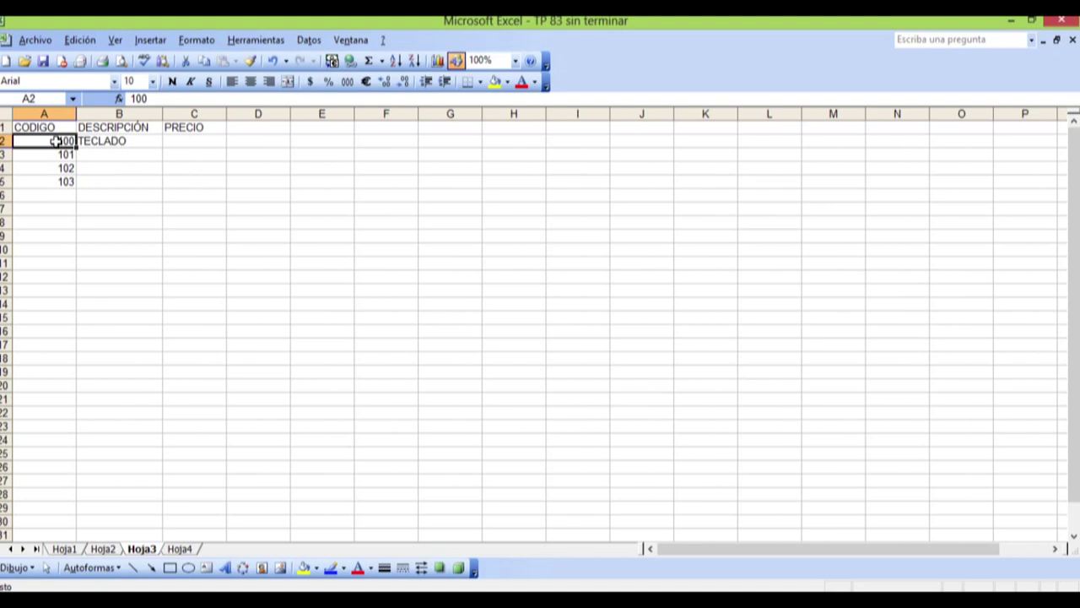
pyautogui.press('BackSpace')
pyautogui.write('1')
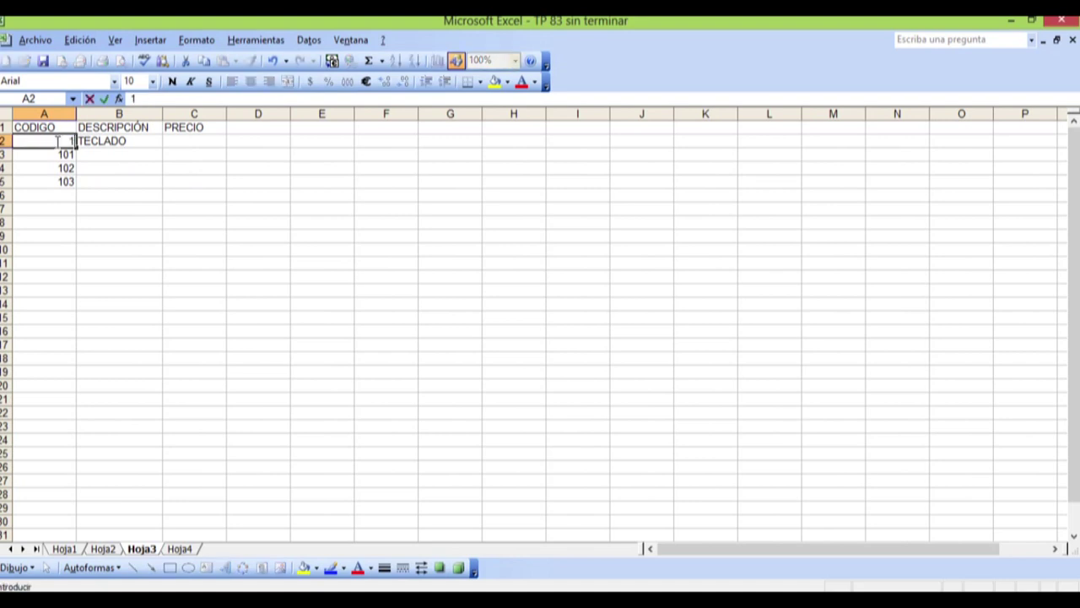
pyautogui.write('01')
pyautogui.press('Return')
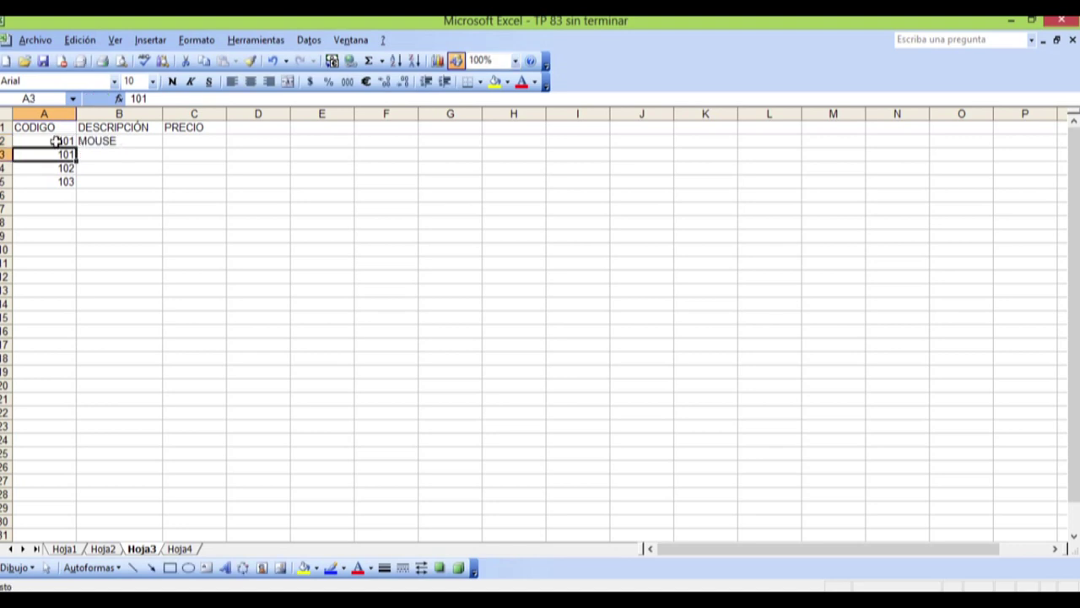
# Test the description lookup on Hoja3 by entering the codes 115 and 103 in A2
pyautogui.click(55, 141)
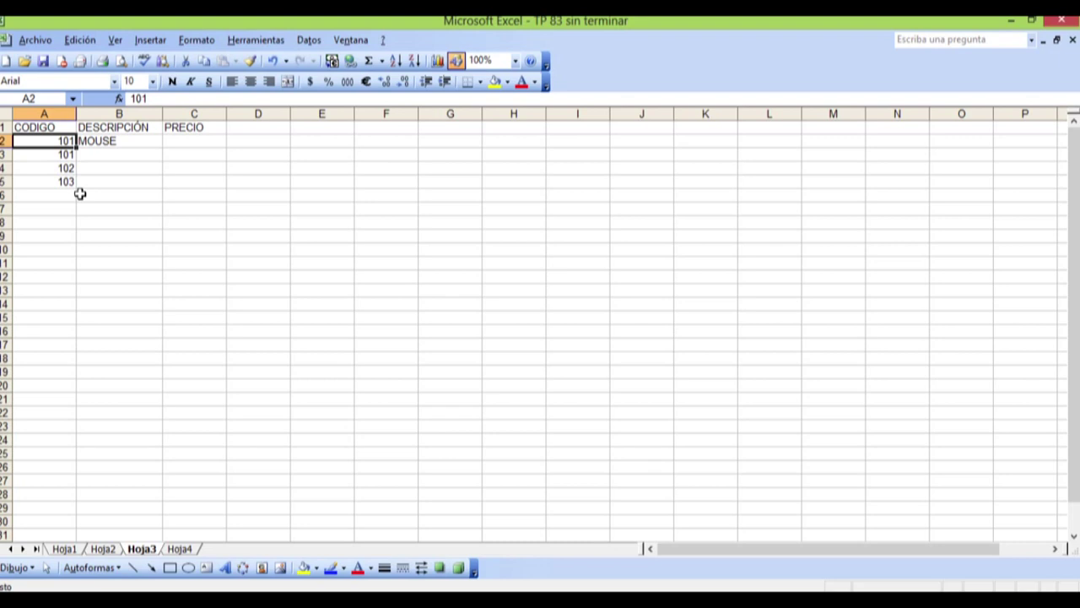
pyautogui.write('115')
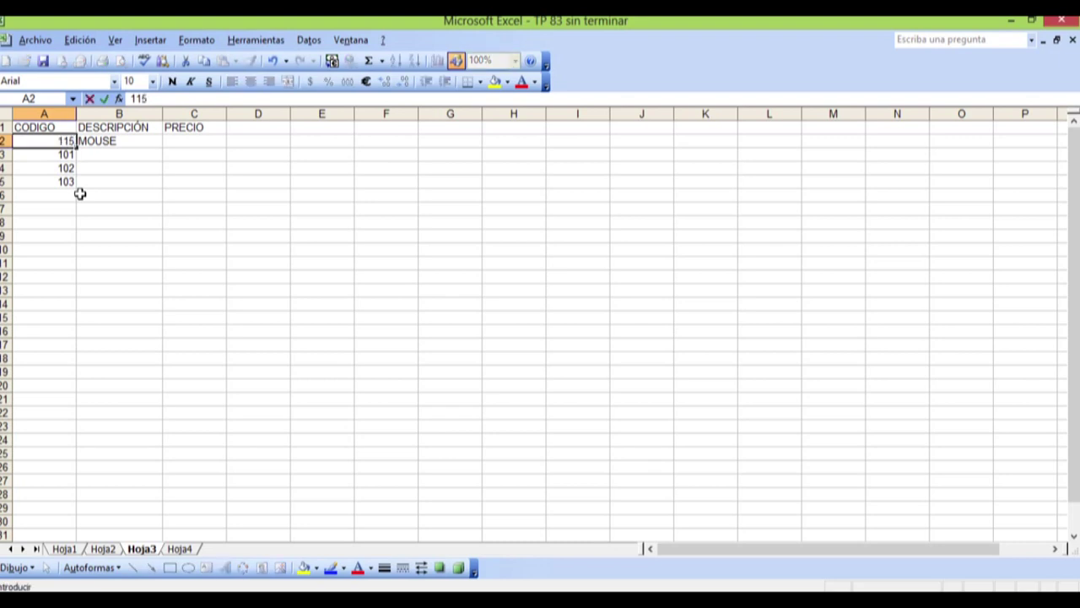
pyautogui.press('Return')
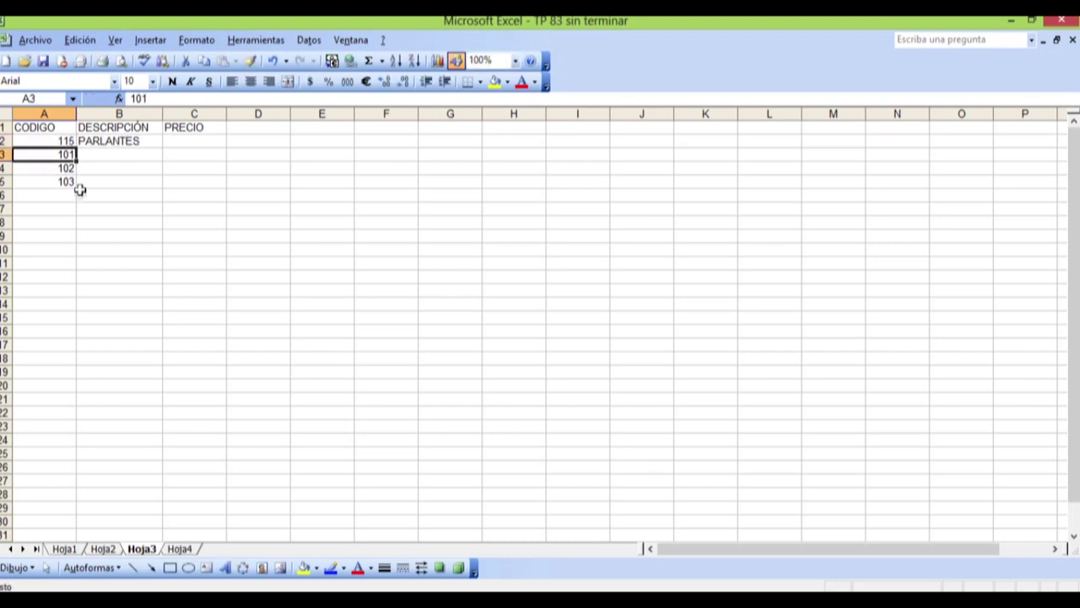
pyautogui.click(66, 141)
pyautogui.press('BackSpace')
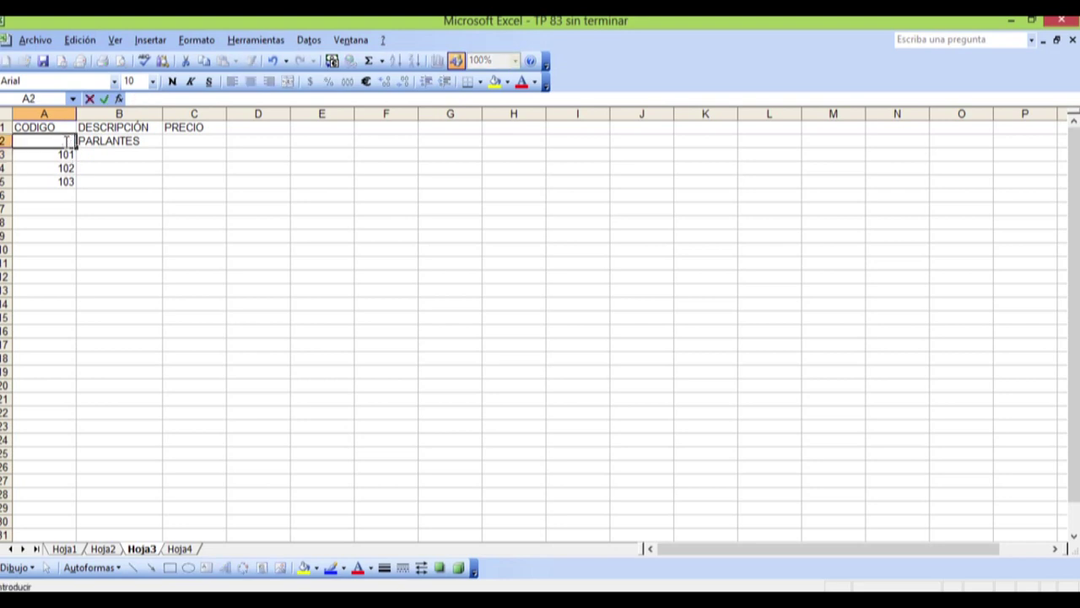
pyautogui.write('103')
pyautogui.press('Return')
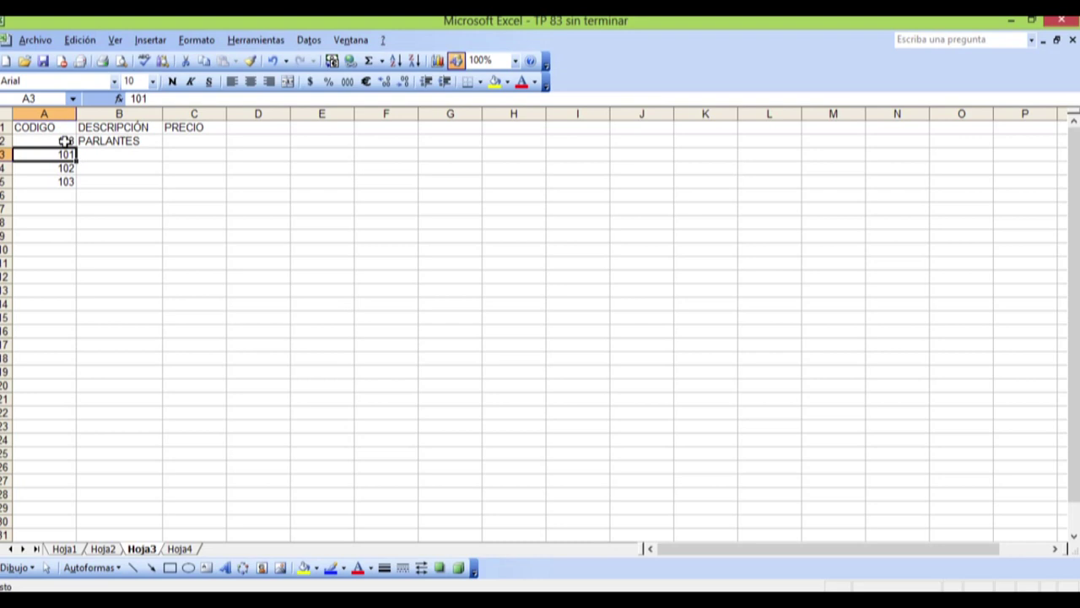
# Set the code in A2 on Hoja3 to 102 and review the lookup formula in B2
pyautogui.click(62, 140)
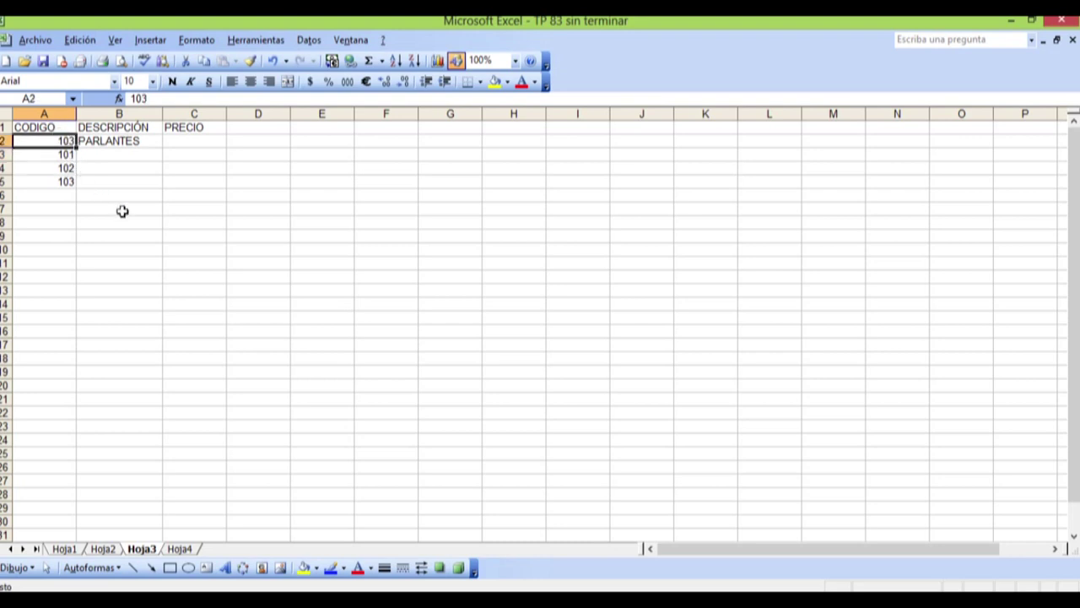
pyautogui.press('BackSpace')
pyautogui.write('102')
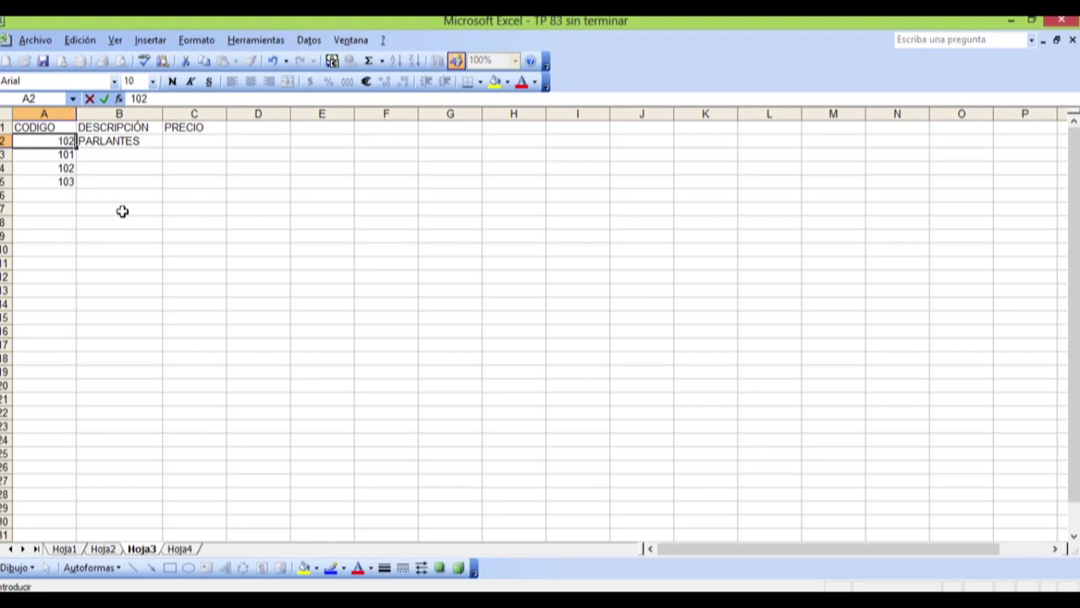
pyautogui.press('Return')
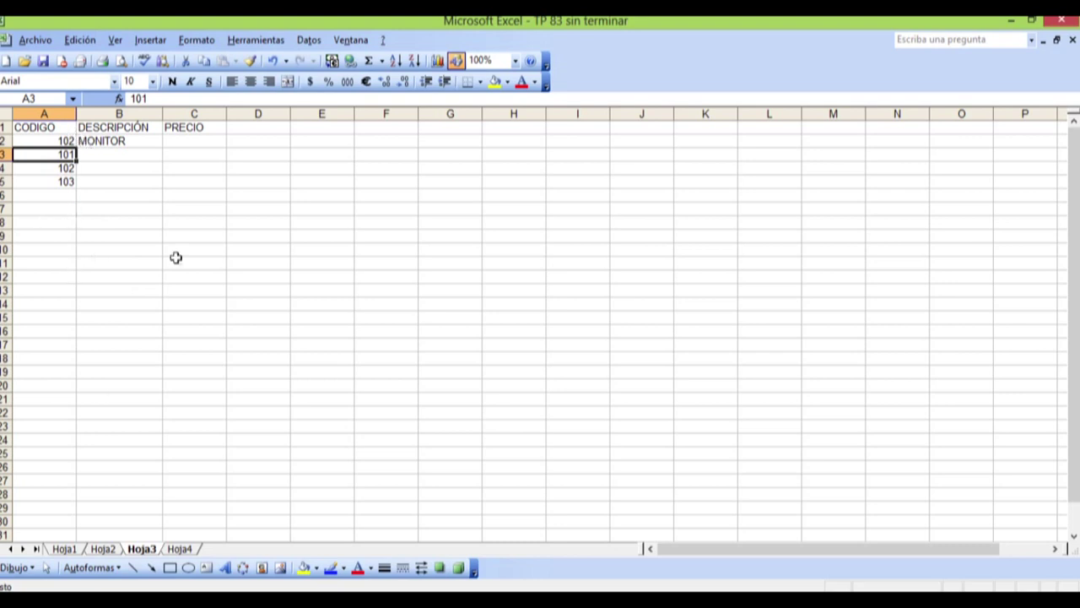
pyautogui.click(114, 141)
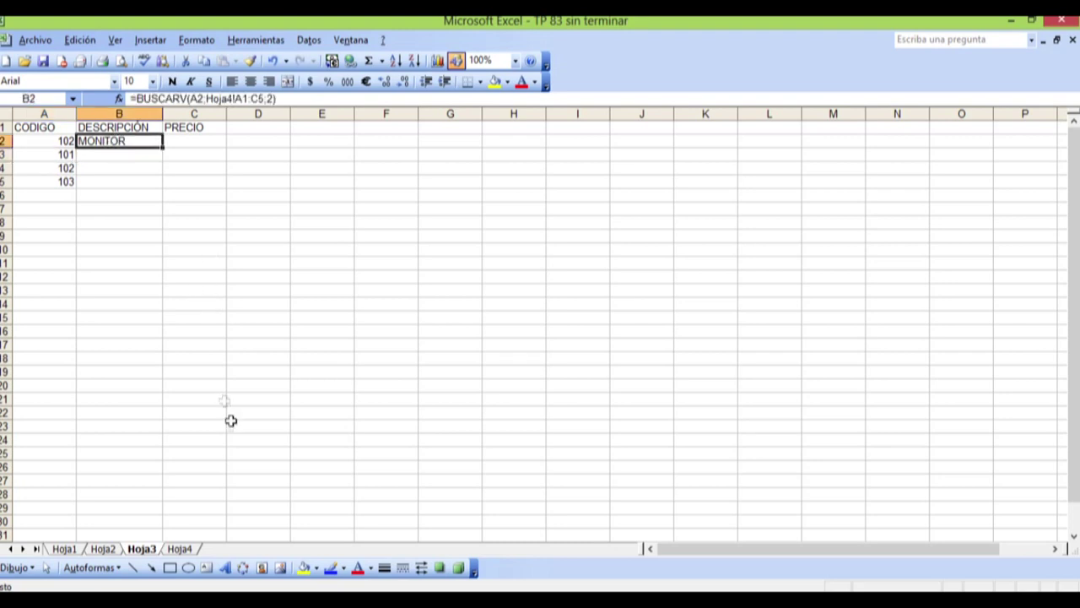